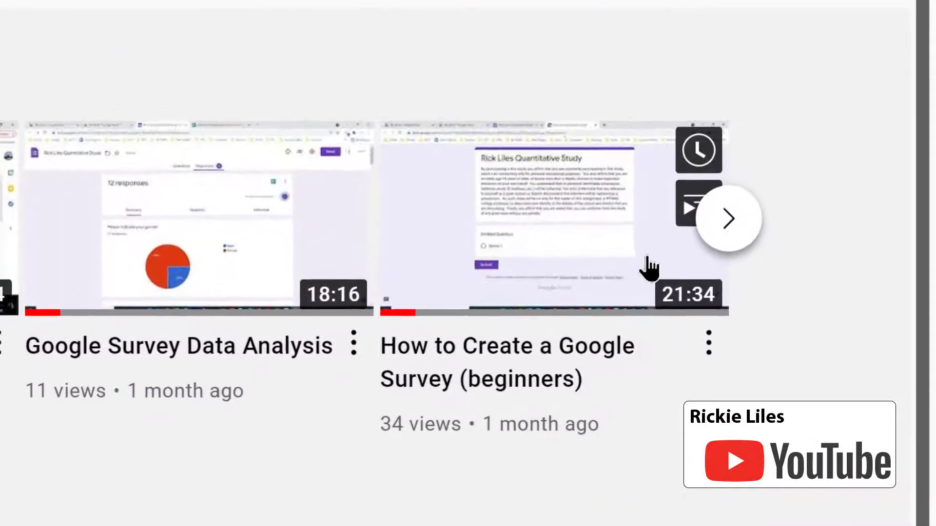
Browse the channel's how-to videos, then load imbouto.com/google in the empty browser tab and follow its How To YouTube Videos link.
{"action": "left_click", "coordinate": [751, 227]}
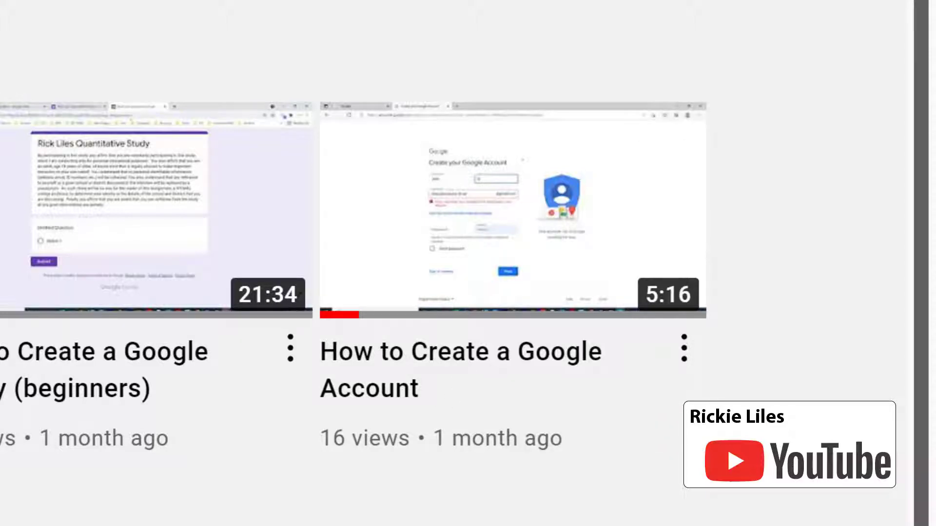
{"action": "left_click", "coordinate": [334, 24]}
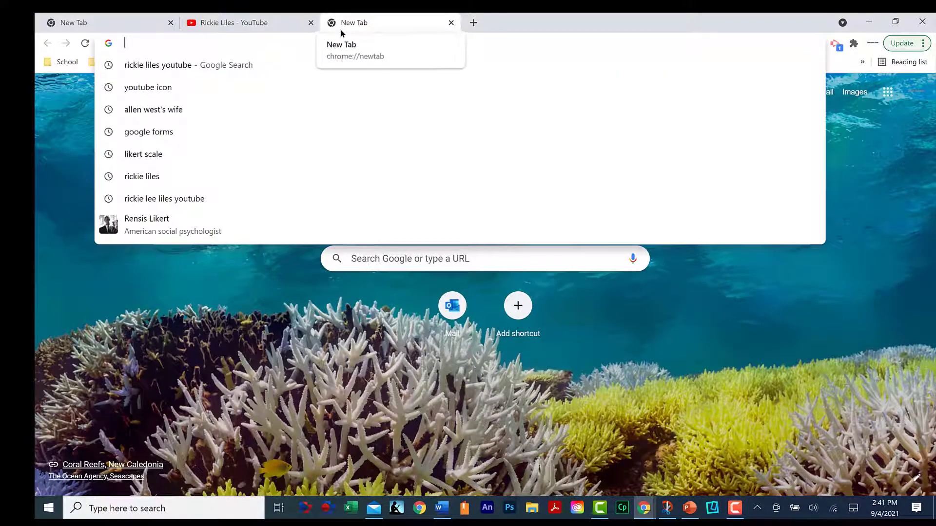
{"action": "type", "text": "imbouto.com/"}
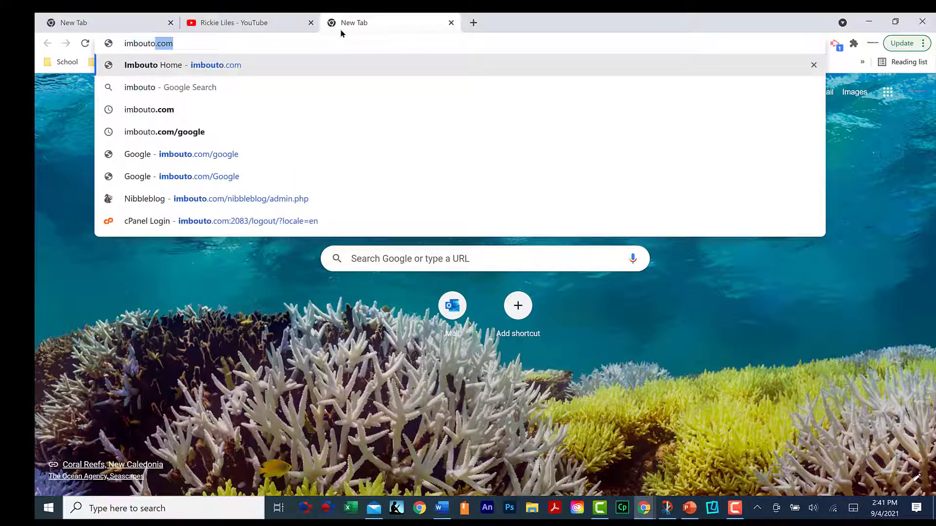
{"action": "type", "text": "google"}
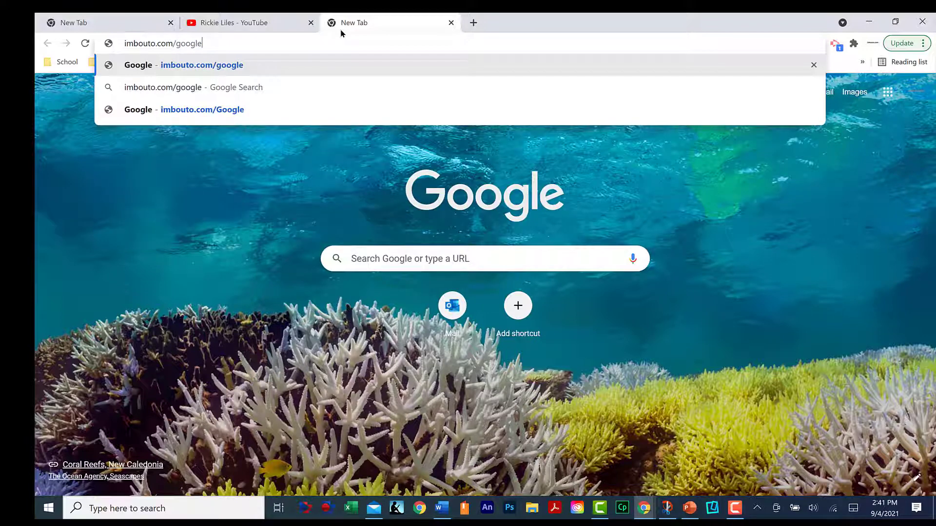
{"action": "key", "text": "Return"}
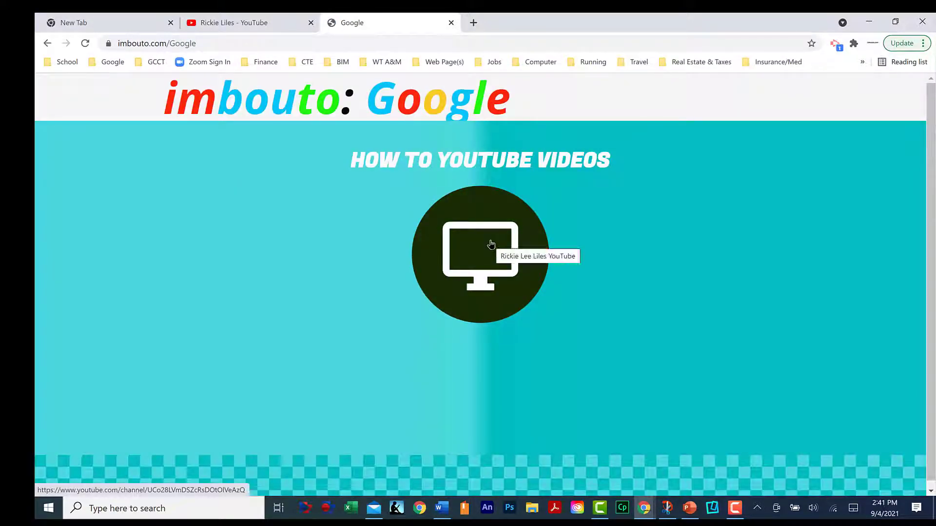
{"action": "left_click", "coordinate": [491, 244]}
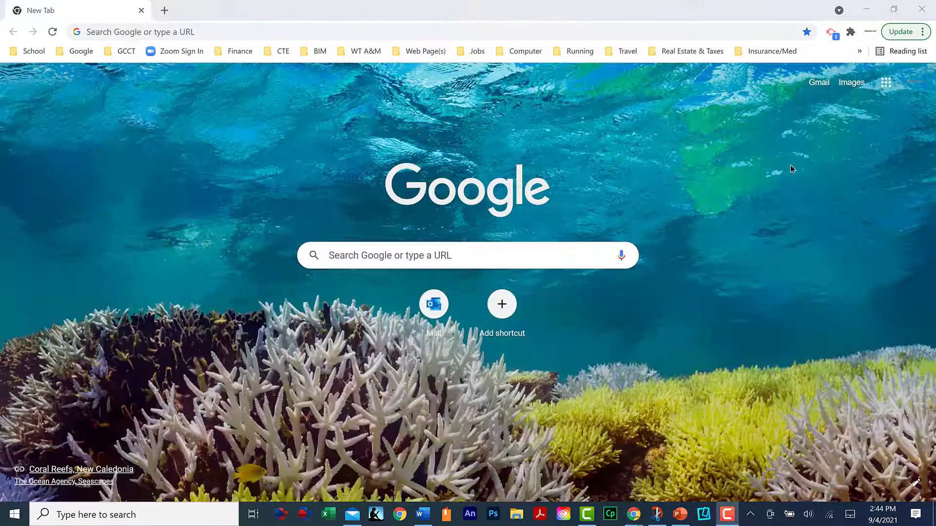
Go to Google Forms from the Google apps and start a new blank form.
{"action": "left_click", "coordinate": [886, 83]}
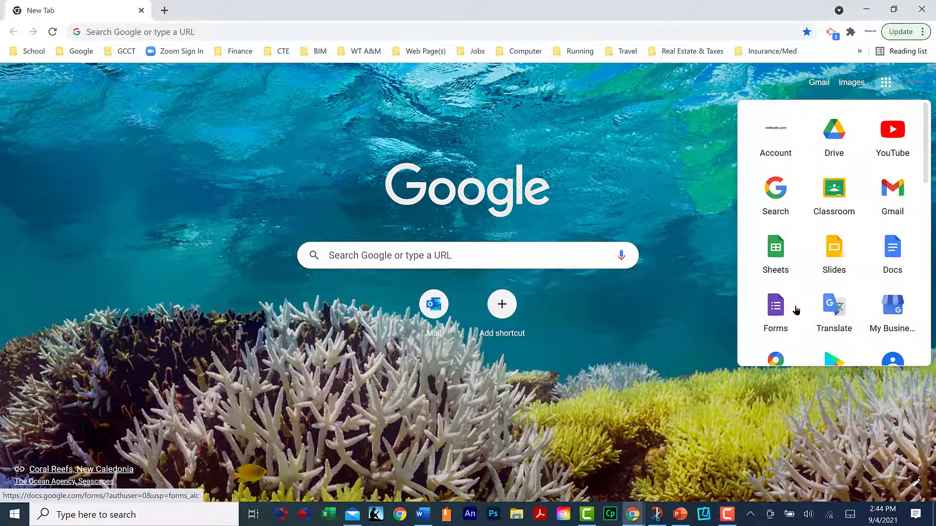
{"action": "left_click", "coordinate": [779, 308]}
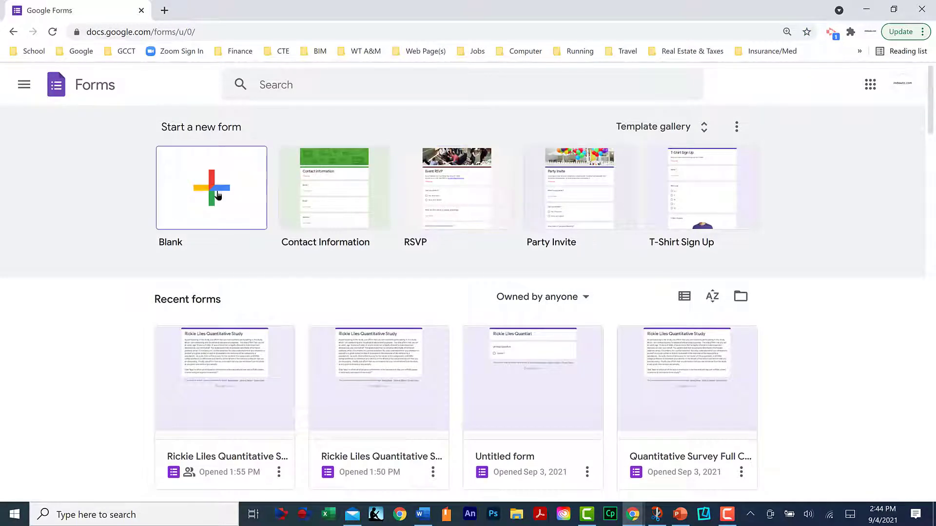
{"action": "left_click", "coordinate": [210, 193]}
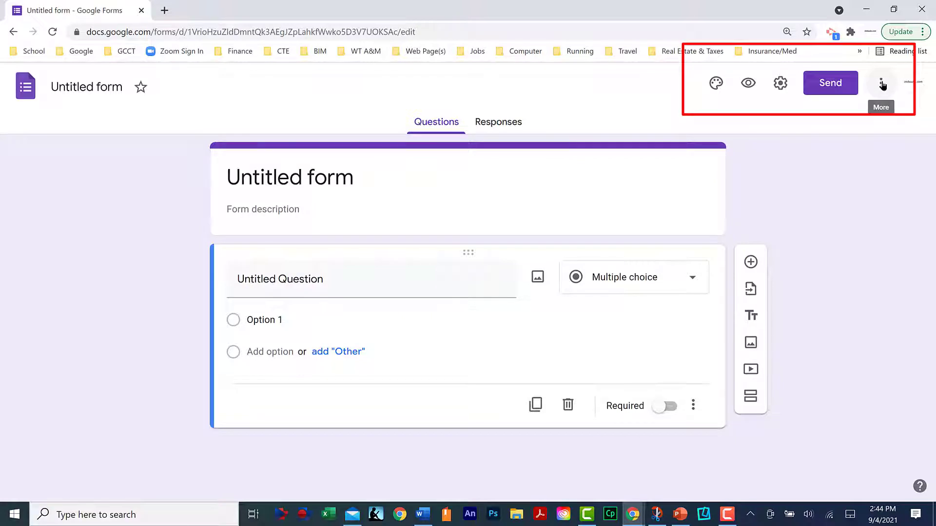
Review the form's additional actions and its general settings, and close the settings by saving them.
{"action": "left_click", "coordinate": [881, 84]}
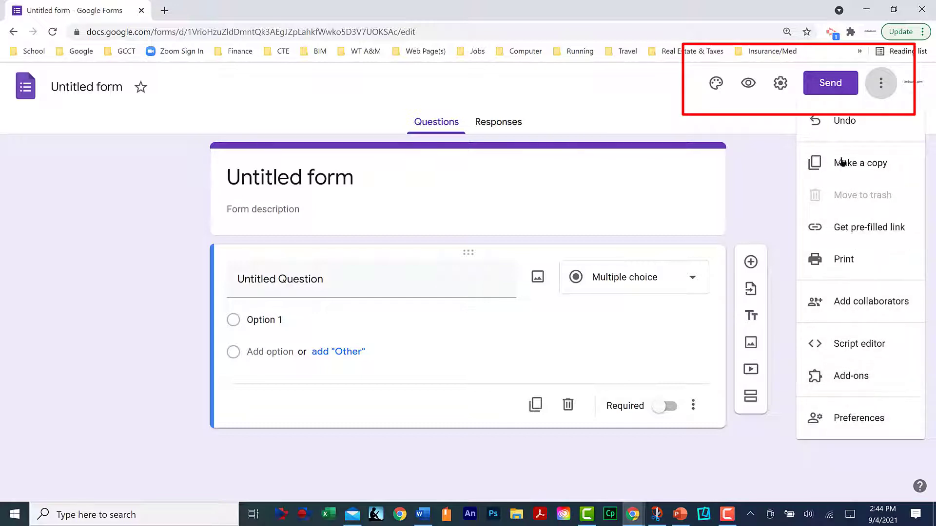
{"action": "left_click", "coordinate": [682, 110]}
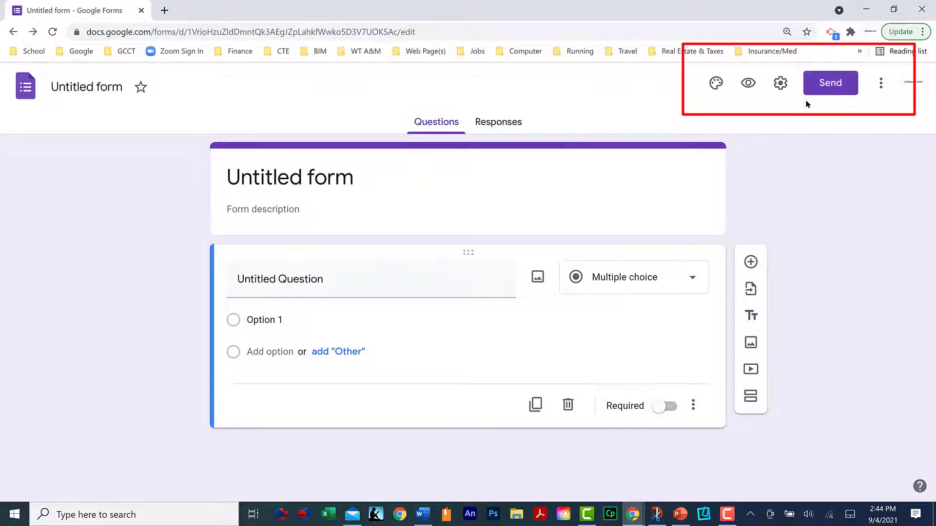
{"action": "left_click", "coordinate": [779, 84]}
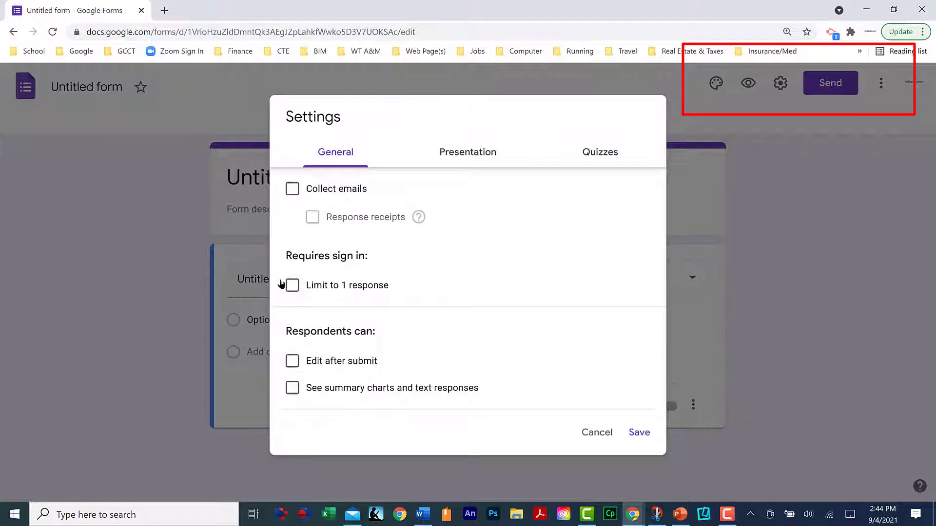
{"action": "left_click", "coordinate": [639, 433]}
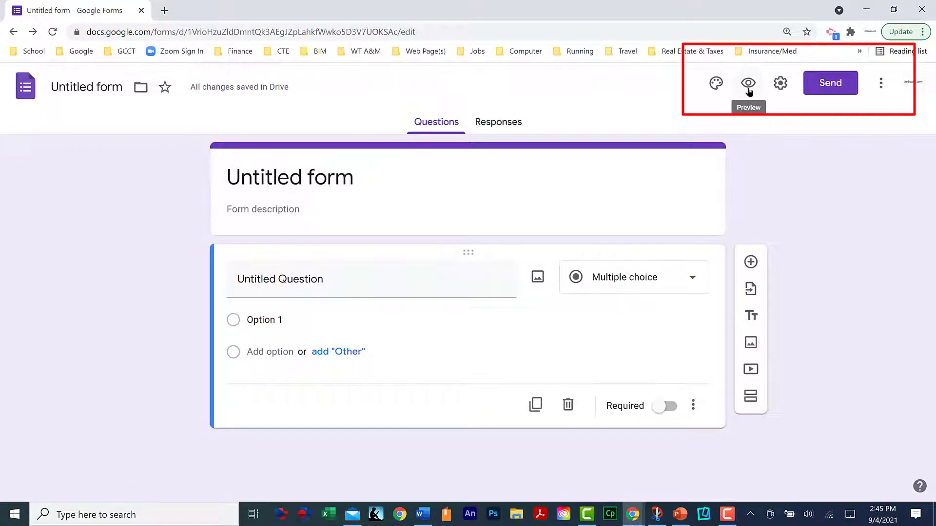
Try the red theme color on the form, return it to purple, and close the theme options.
{"action": "left_click", "coordinate": [716, 83]}
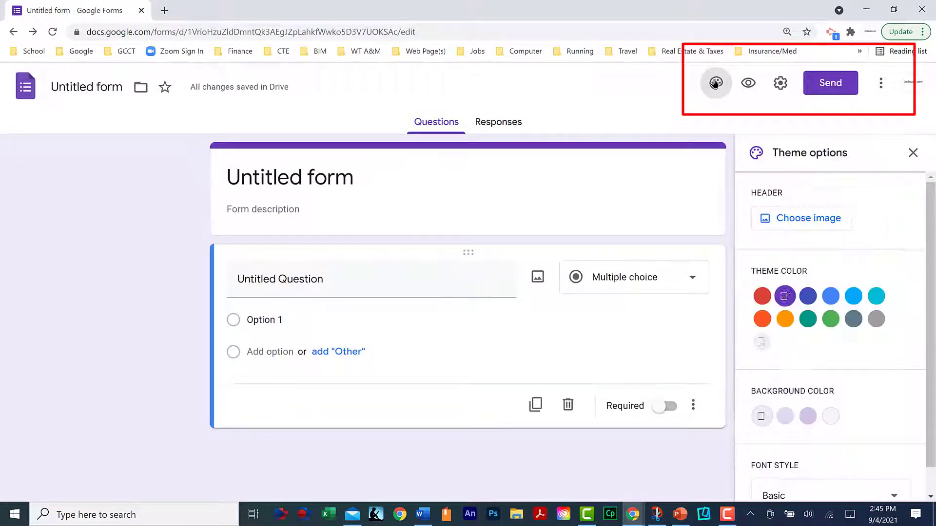
{"action": "left_click", "coordinate": [763, 296]}
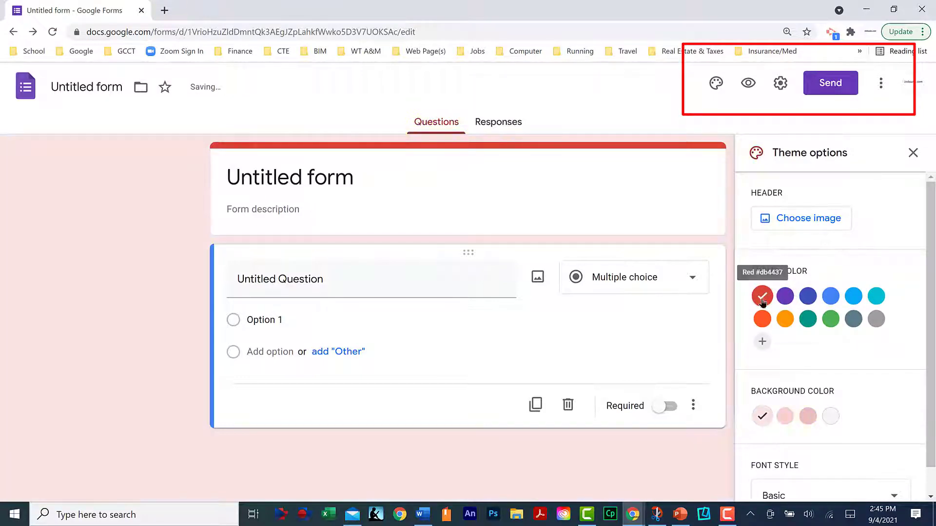
{"action": "left_click", "coordinate": [785, 296]}
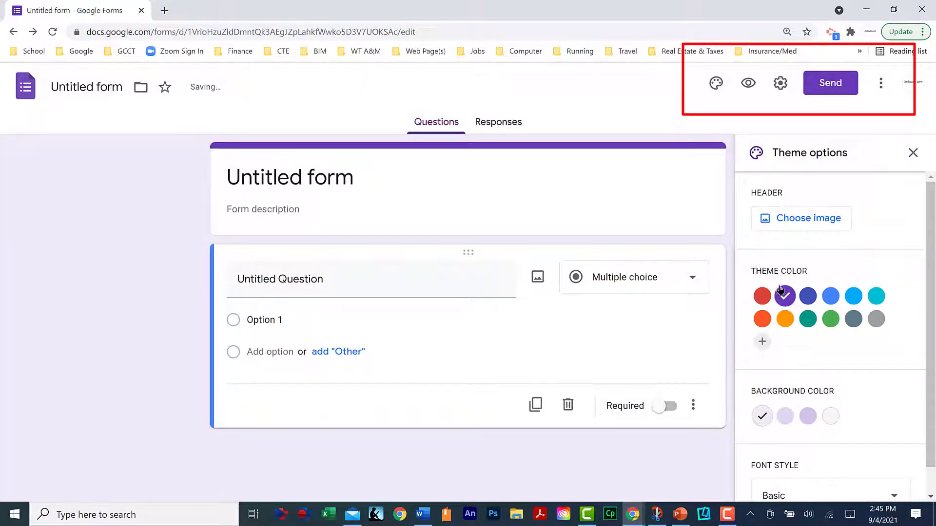
{"action": "left_click", "coordinate": [907, 153]}
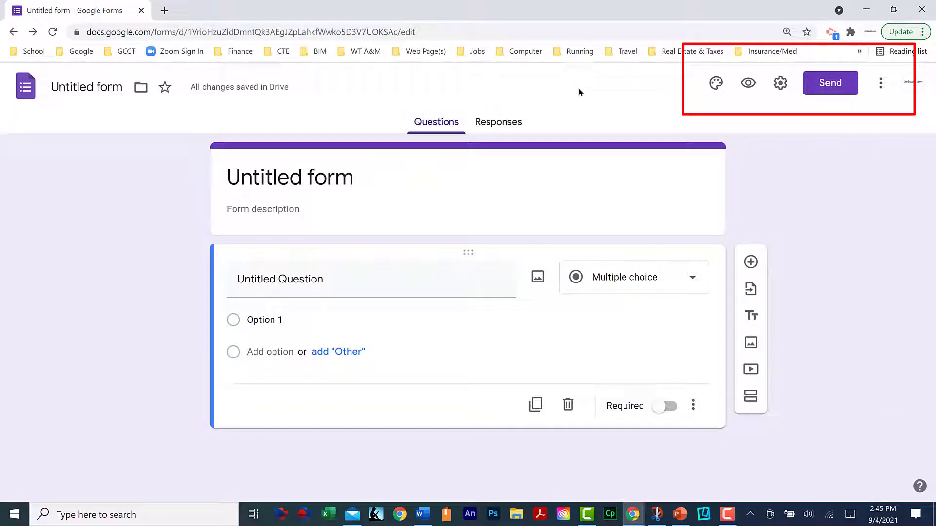
Replace the form's title with the researcher's full name followed by "Quantitative Study".
{"action": "left_click", "coordinate": [316, 178]}
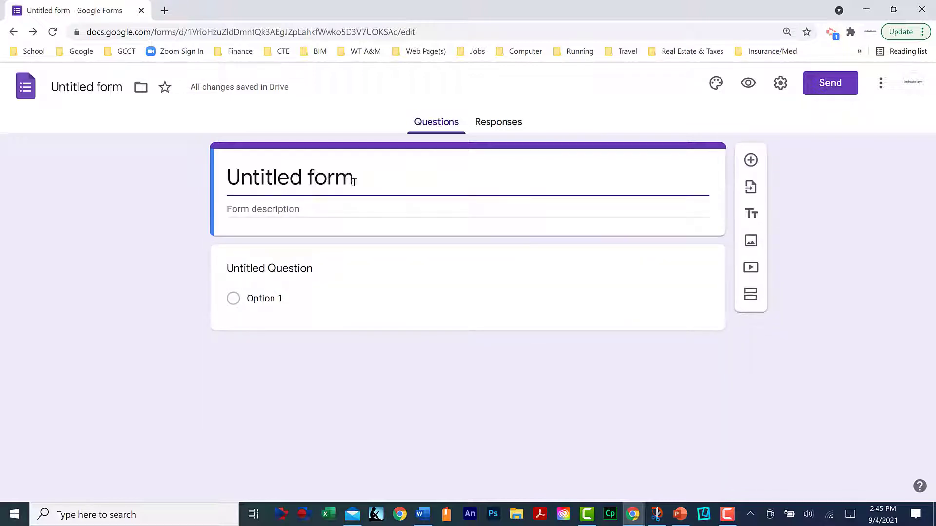
{"action": "left_click_drag", "start_coordinate": [355, 179], "coordinate": [136, 182]}
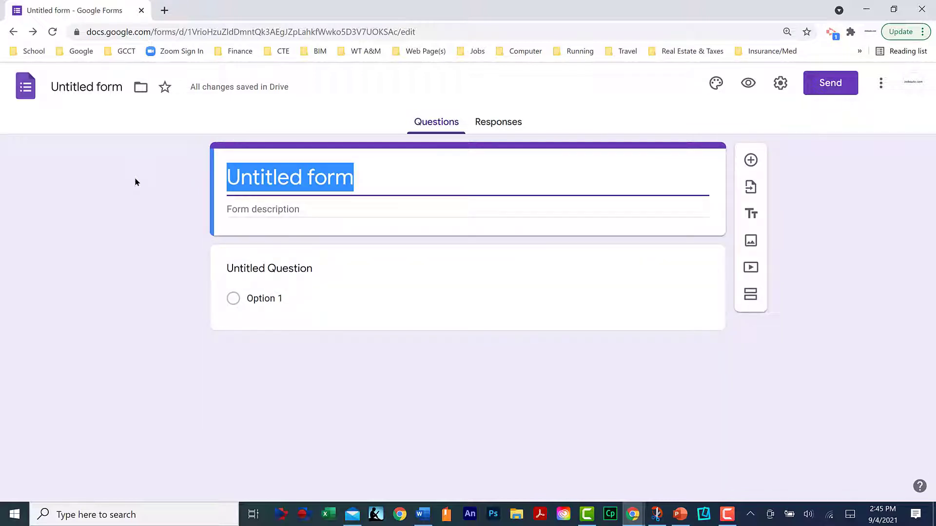
{"action": "type", "text": "Rickie Liles Quantitative Study"}
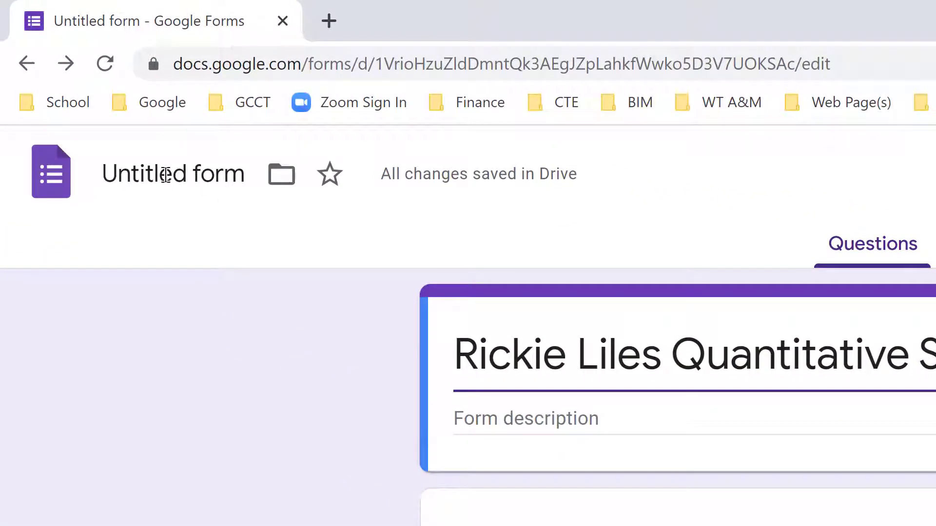
Name the form's file to match the form title, with a capital S in "Study".
{"action": "left_click", "coordinate": [166, 174]}
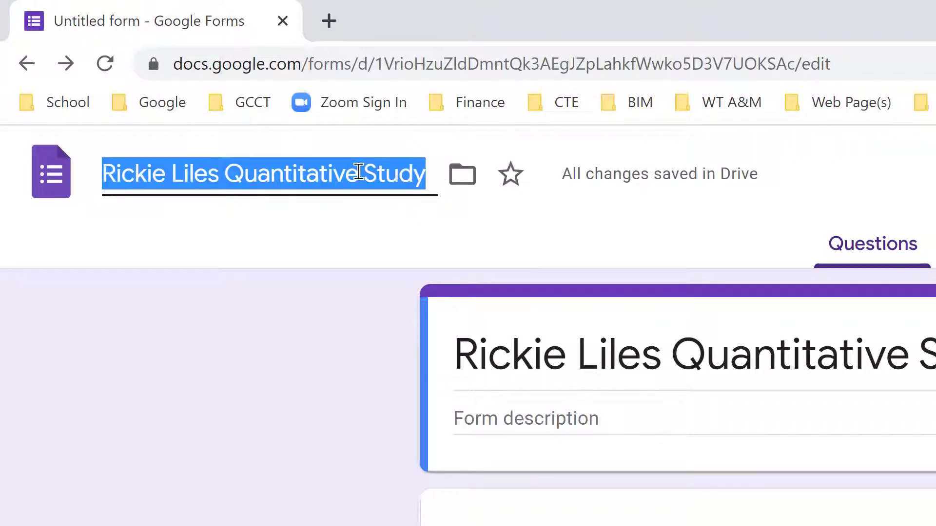
{"action": "left_click", "coordinate": [359, 172]}
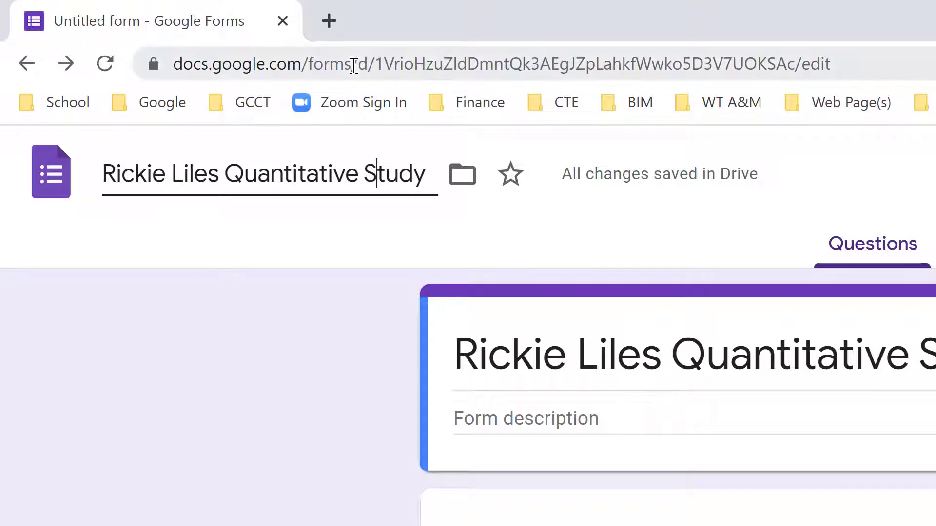
{"action": "key", "text": "BackSpace"}
{"action": "type", "text": "s"}
{"action": "key", "text": "BackSpace"}
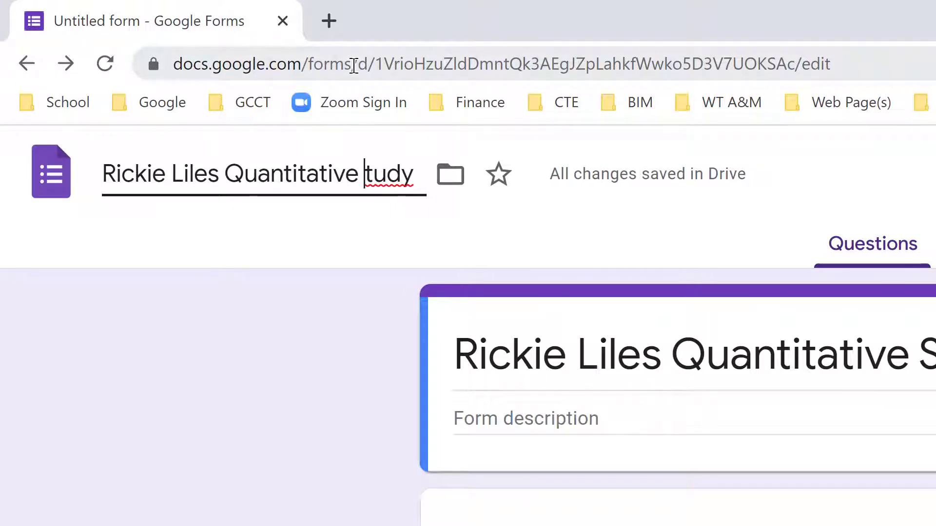
{"action": "type", "text": "S"}
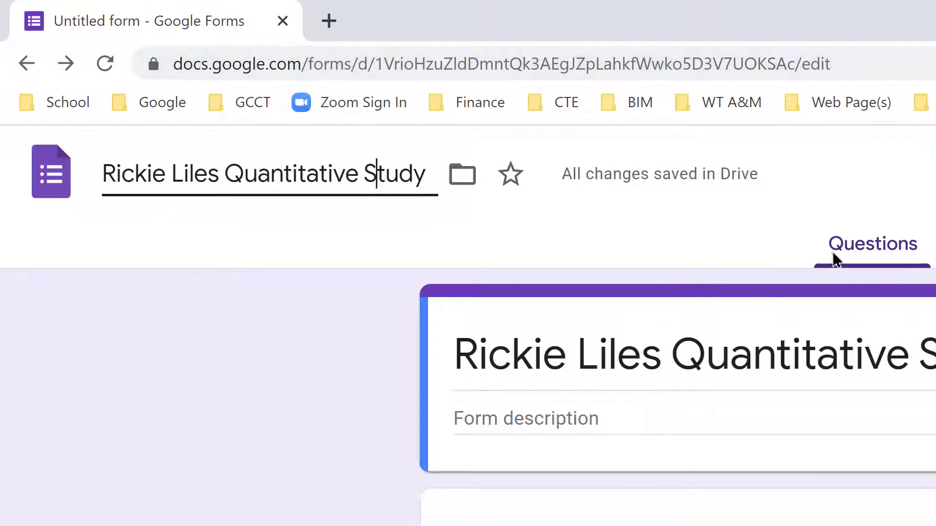
{"action": "key", "text": "Return"}
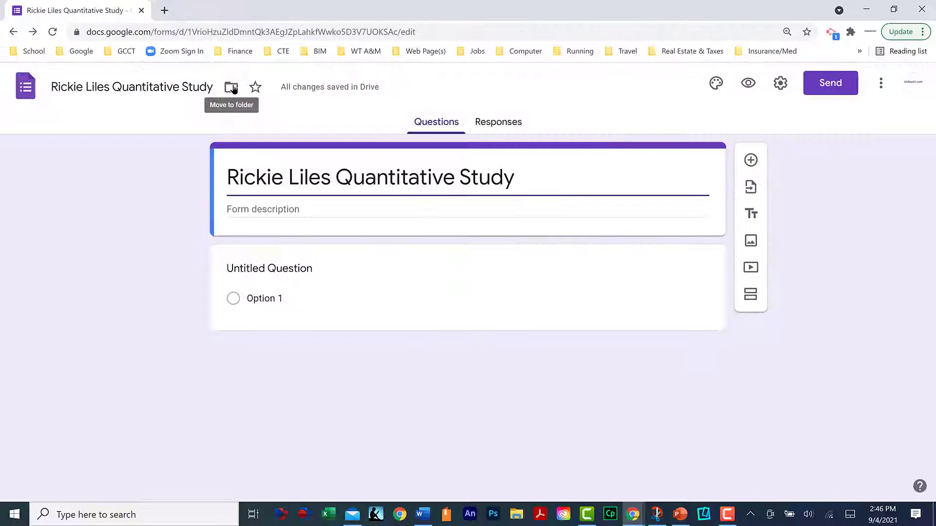
Create a folder named "Survey 3" in My Drive and move the form into it.
{"action": "left_click", "coordinate": [463, 175]}
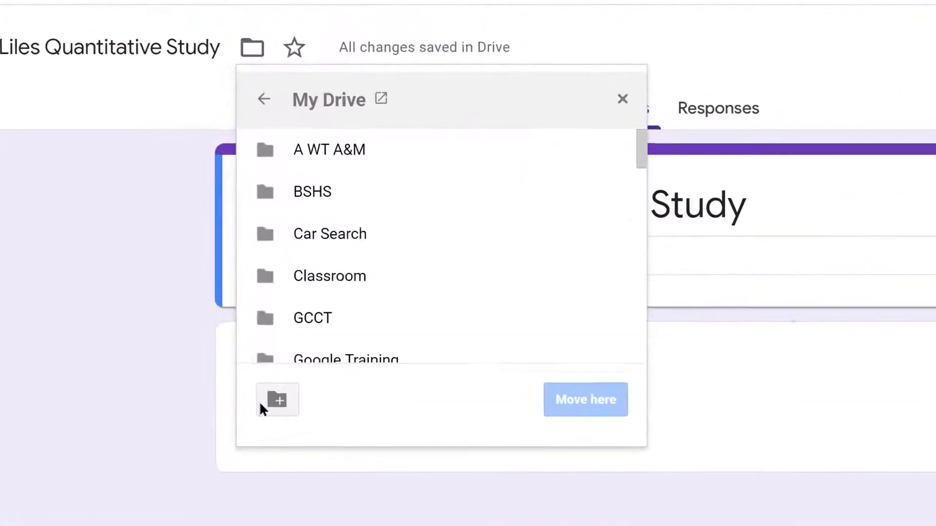
{"action": "left_click", "coordinate": [283, 415]}
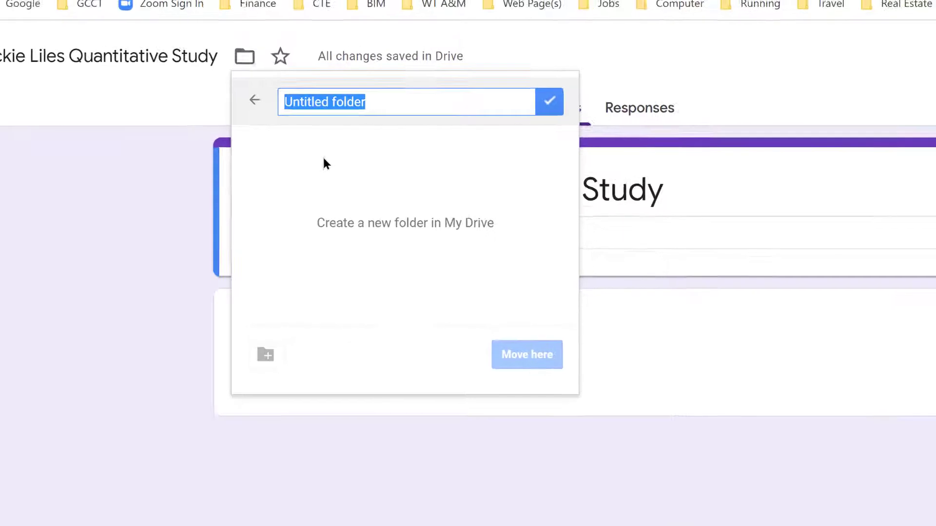
{"action": "type", "text": "Survey 3"}
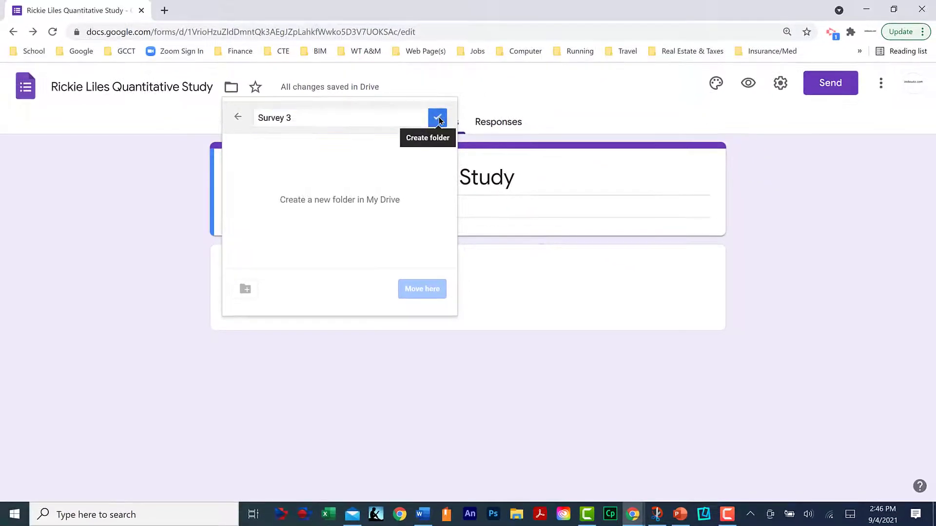
{"action": "left_click", "coordinate": [438, 119]}
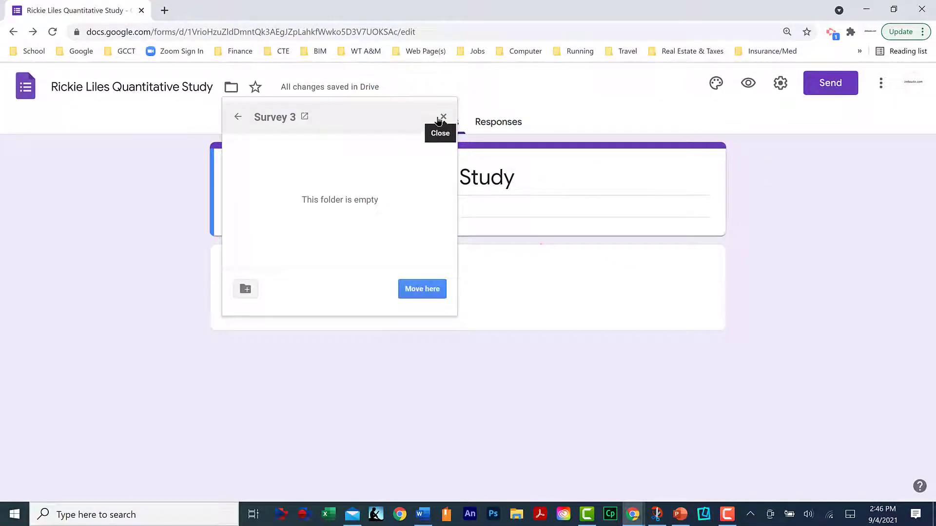
{"action": "left_click", "coordinate": [422, 289]}
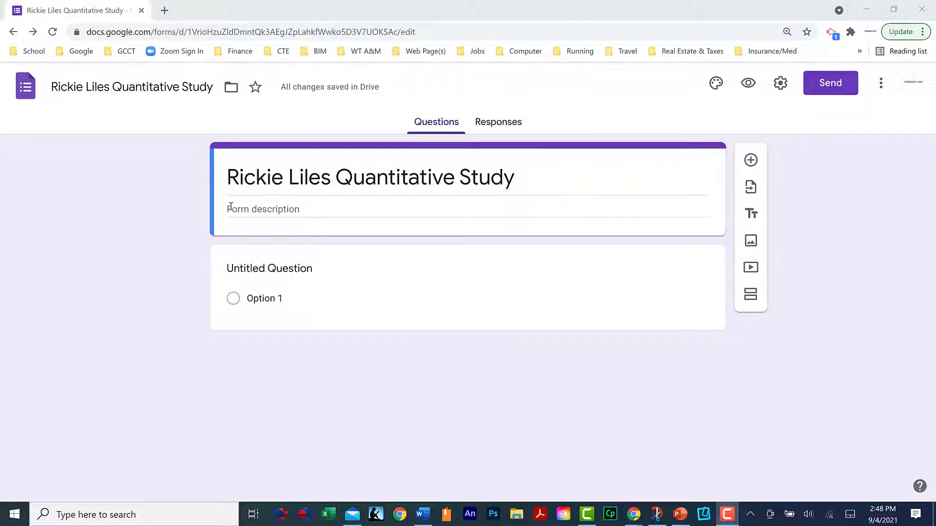
Paste the copied voluntary-participation consent statement as the form description, then preview the form and close the preview.
{"action": "left_click", "coordinate": [229, 208]}
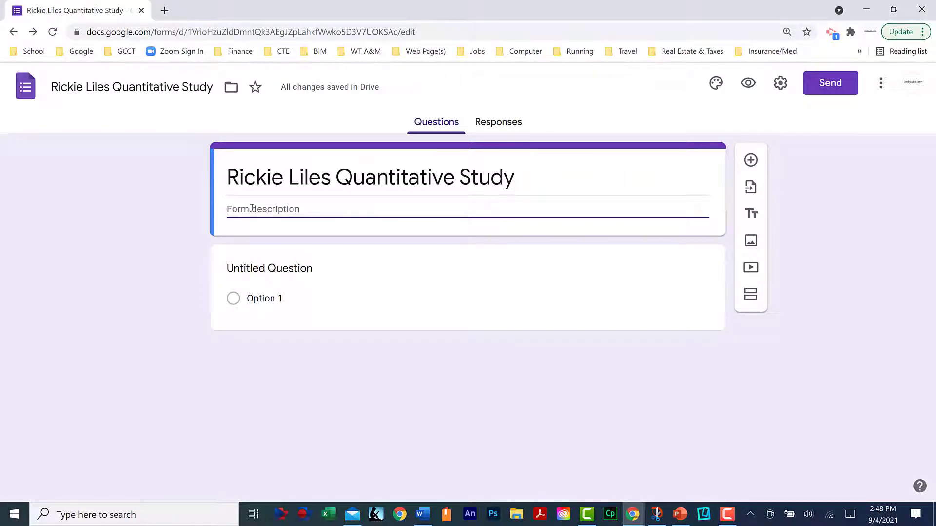
{"action": "right_click", "coordinate": [252, 209]}
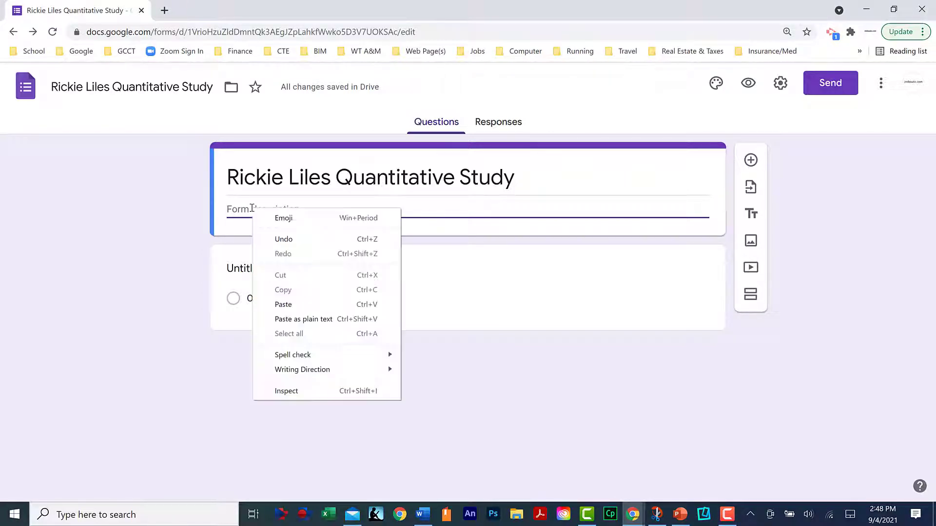
{"action": "left_click", "coordinate": [284, 305]}
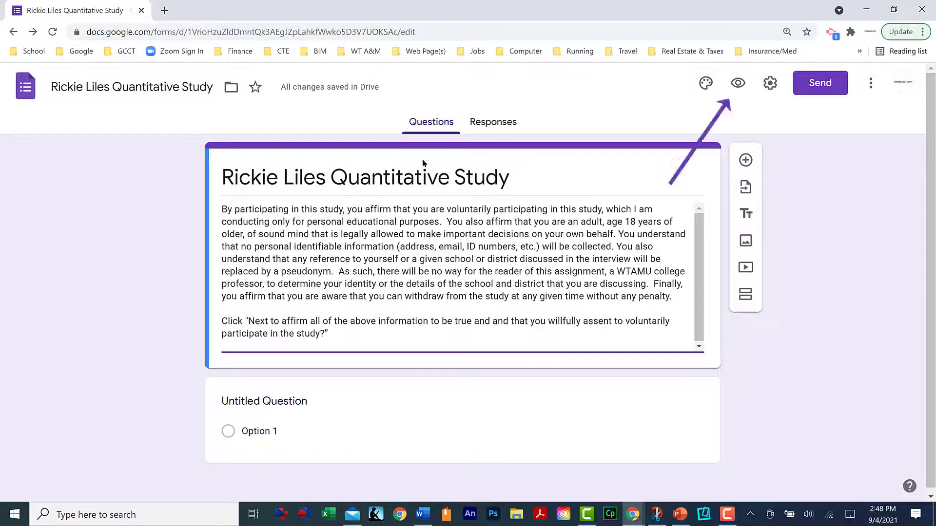
{"action": "left_click", "coordinate": [738, 83]}
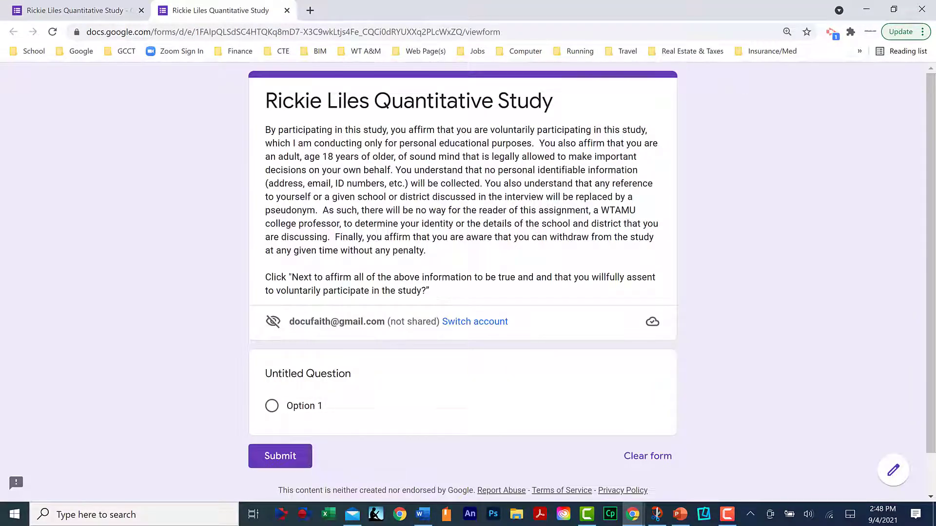
{"action": "left_click", "coordinate": [288, 11]}
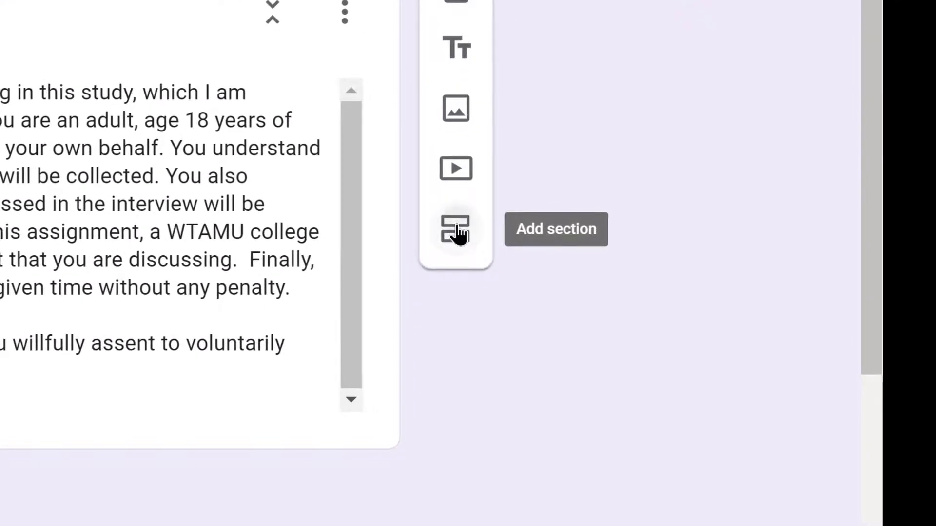
Add a new section after the consent description, then preview the form's first page and close the preview.
{"action": "left_click", "coordinate": [457, 231]}
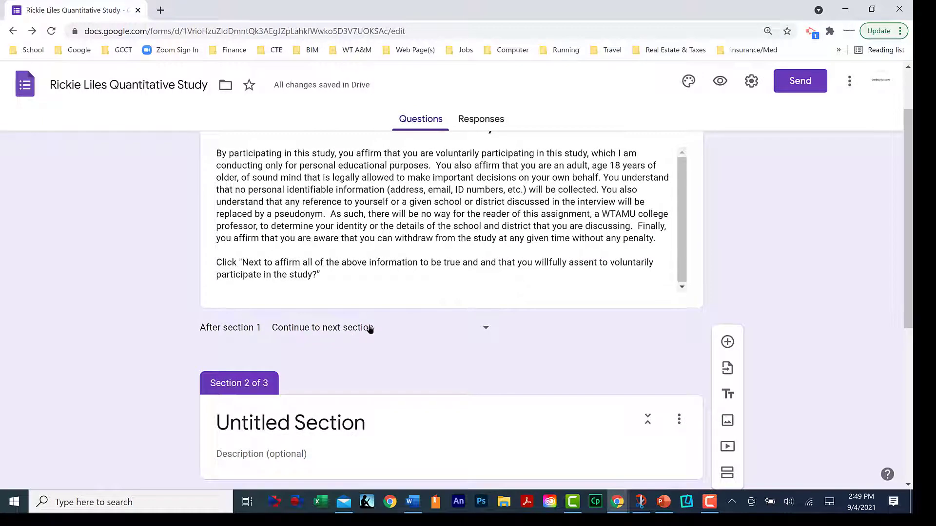
{"action": "left_click", "coordinate": [720, 84]}
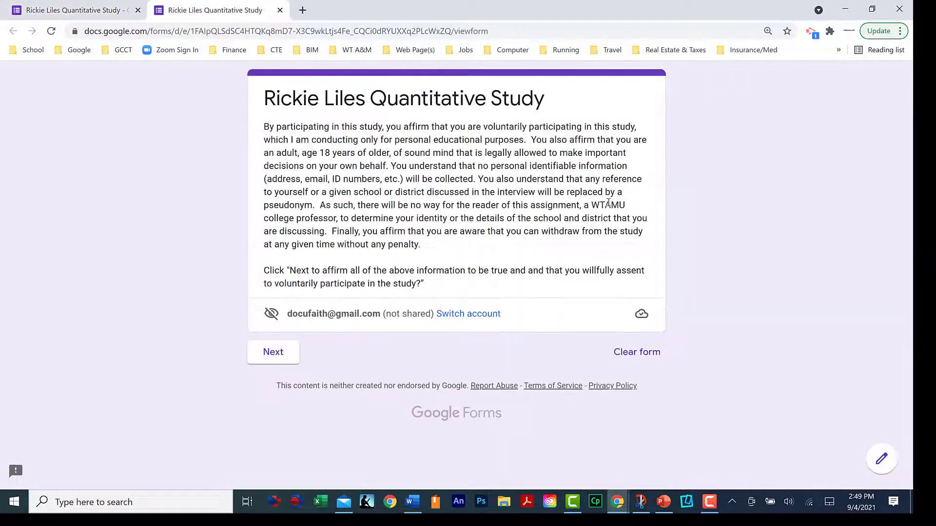
{"action": "right_click", "coordinate": [280, 352]}
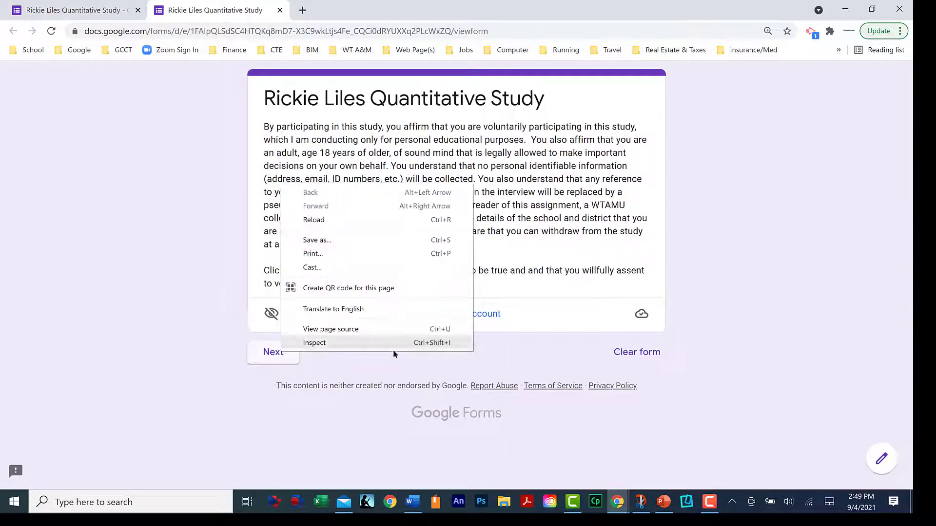
{"action": "left_click", "coordinate": [490, 358]}
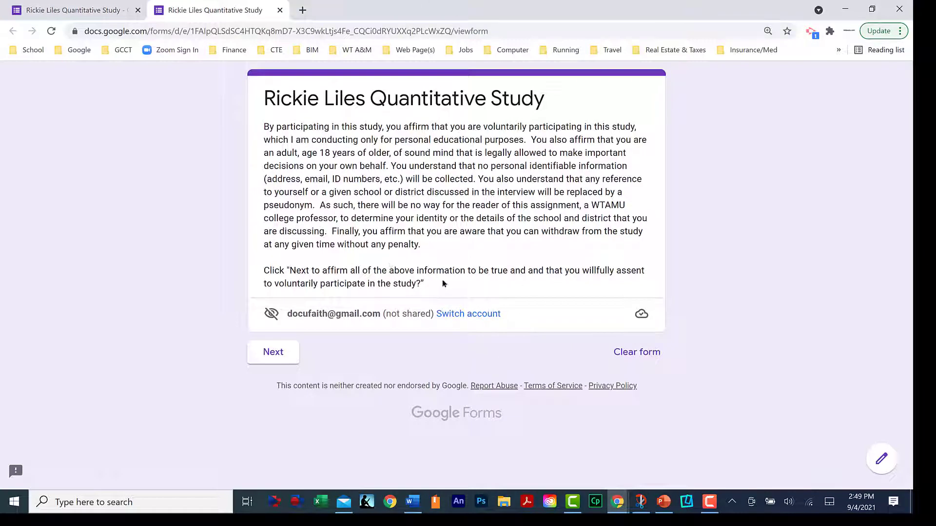
{"action": "left_click", "coordinate": [279, 10]}
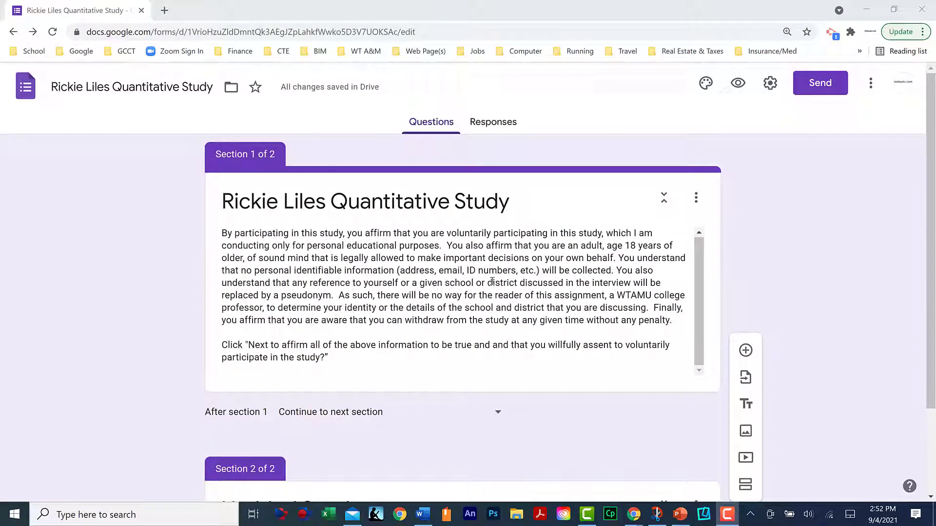
Replace the untitled title of section 2 with "Survey".
{"action": "scroll", "coordinate": [492, 281], "scroll_direction": "down", "scroll_amount": 3}
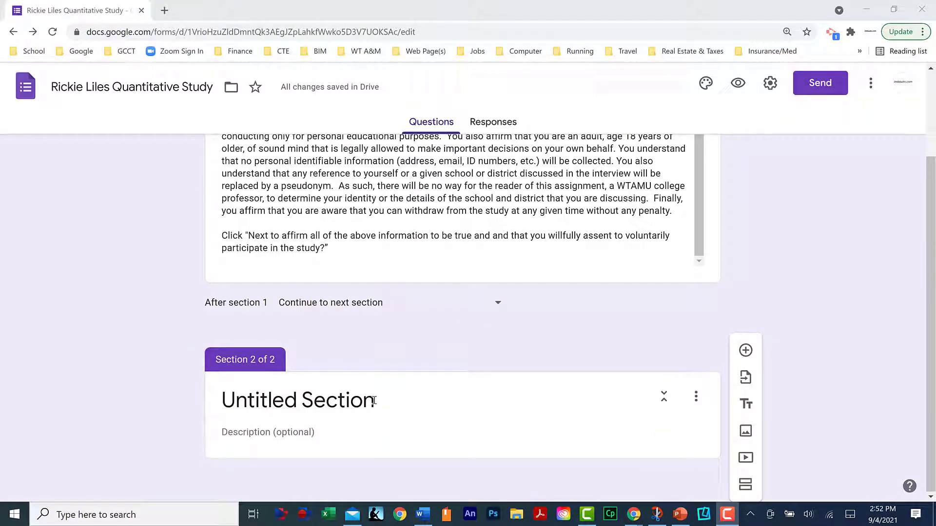
{"action": "left_click", "coordinate": [374, 401]}
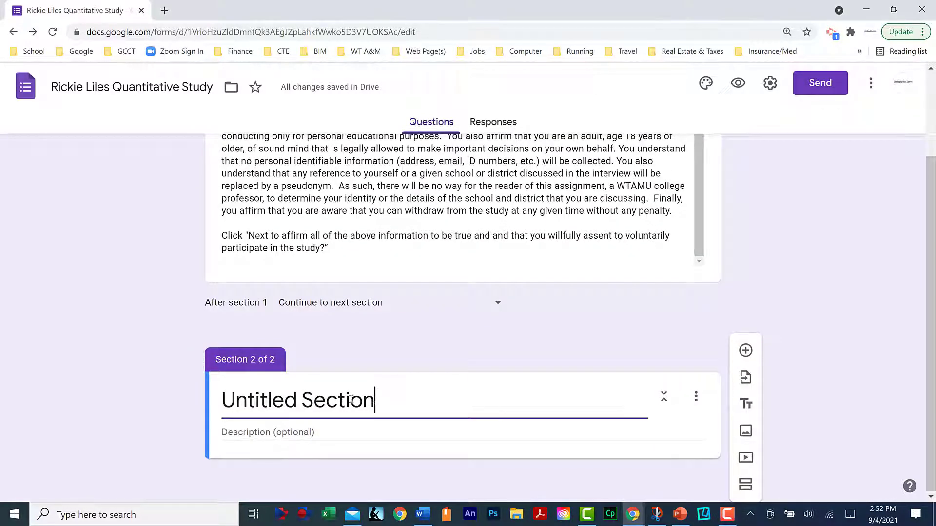
{"action": "left_click_drag", "start_coordinate": [374, 401], "coordinate": [190, 400]}
{"action": "type", "text": "Survey"}
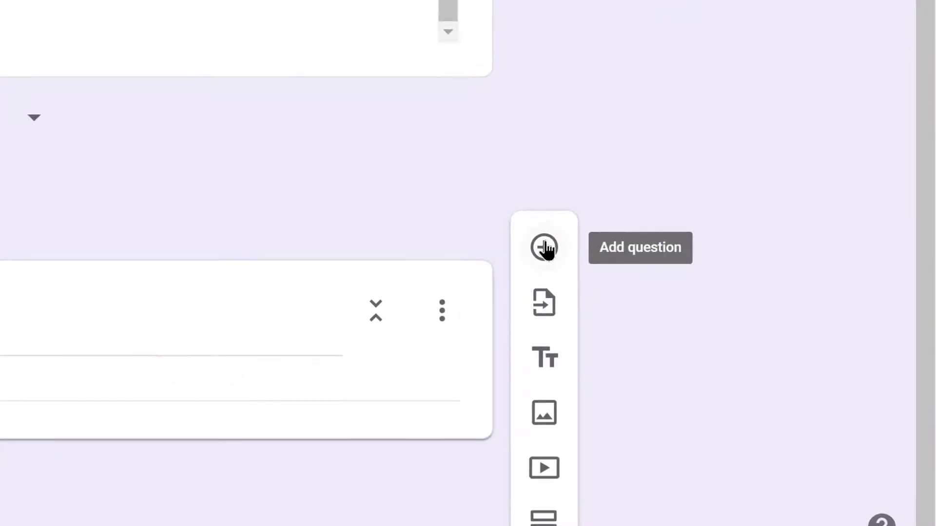
Add a multiple-choice question to the Survey section that reads "Please indicate your gender".
{"action": "left_click", "coordinate": [544, 248]}
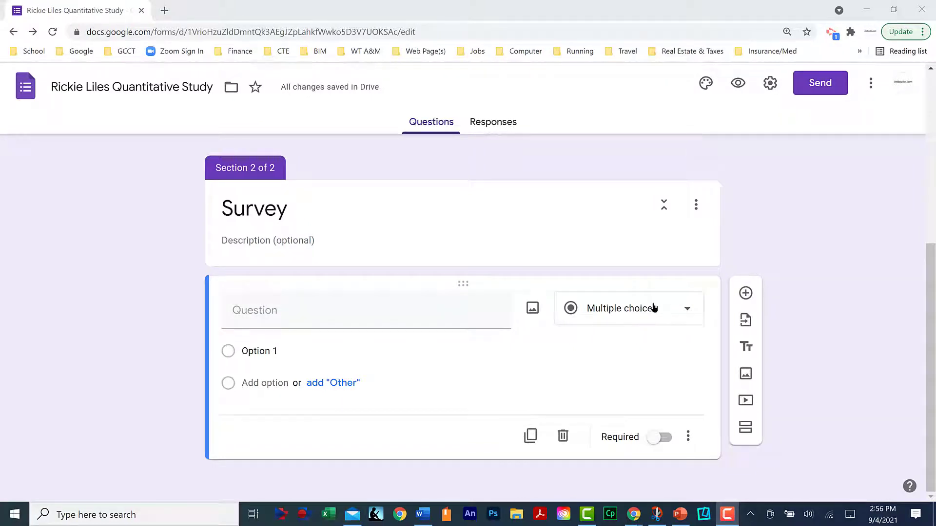
{"action": "left_click", "coordinate": [687, 310]}
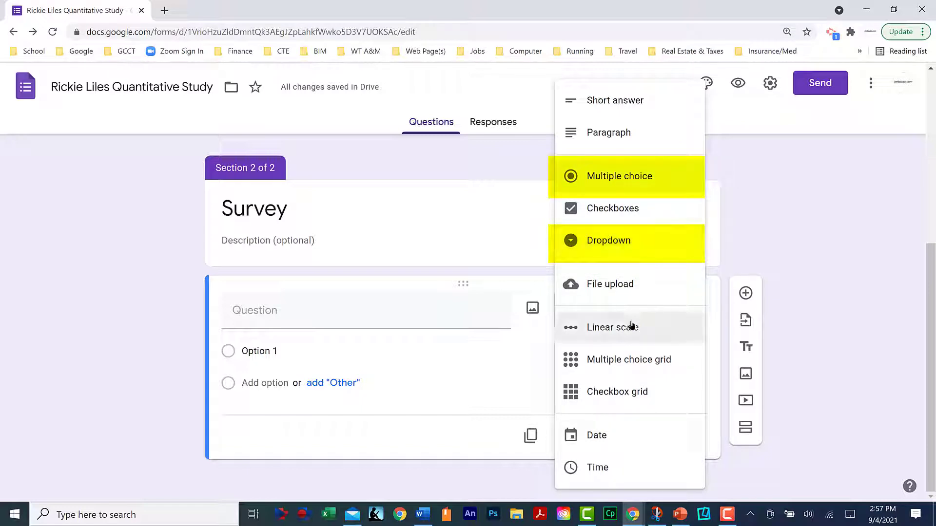
{"action": "left_click", "coordinate": [462, 347]}
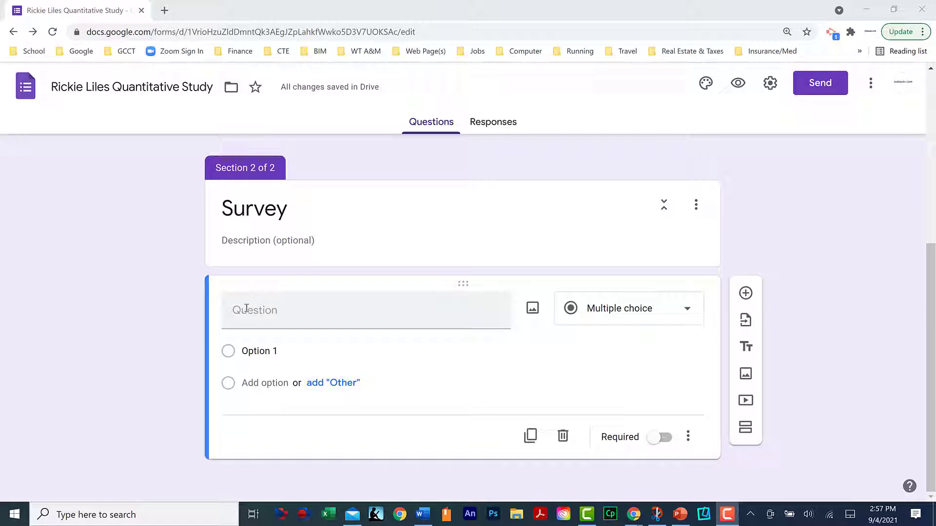
{"action": "left_click", "coordinate": [246, 308]}
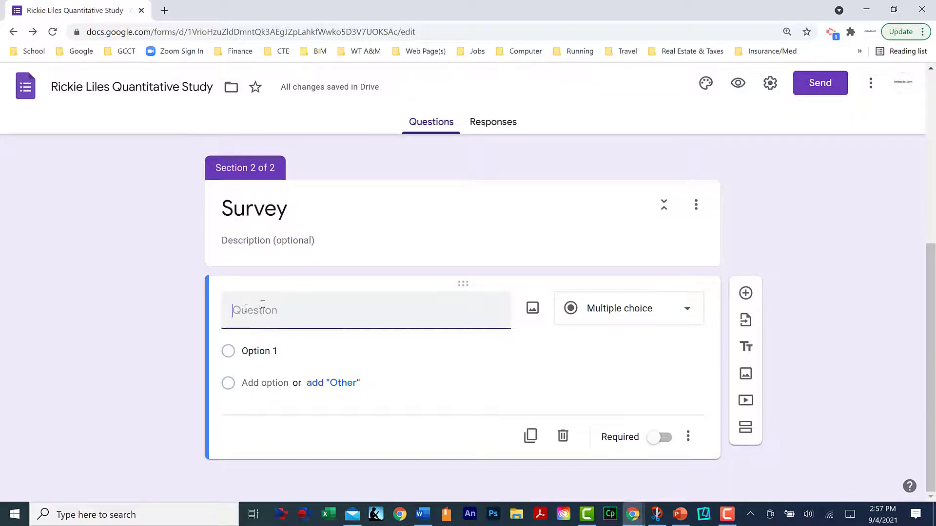
{"action": "type", "text": "Please indicate your gender"}
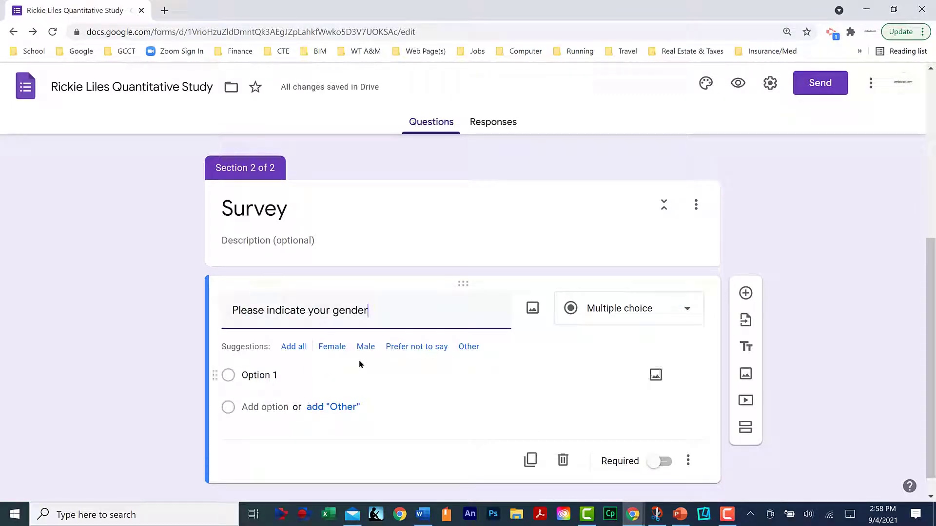
Give the gender question the options "Male" and "Female" and make it required.
{"action": "left_click", "coordinate": [271, 377]}
{"action": "type", "text": "Male"}
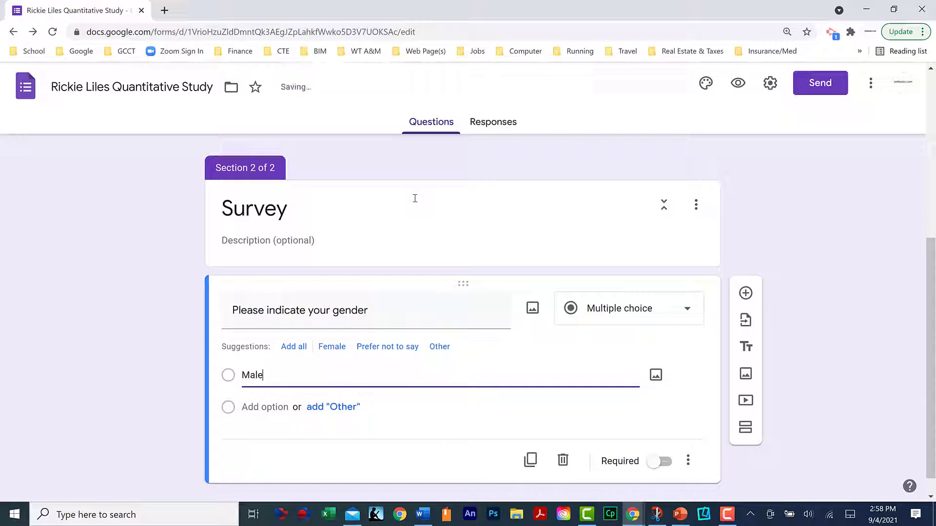
{"action": "key", "text": "Return"}
{"action": "type", "text": "Female"}
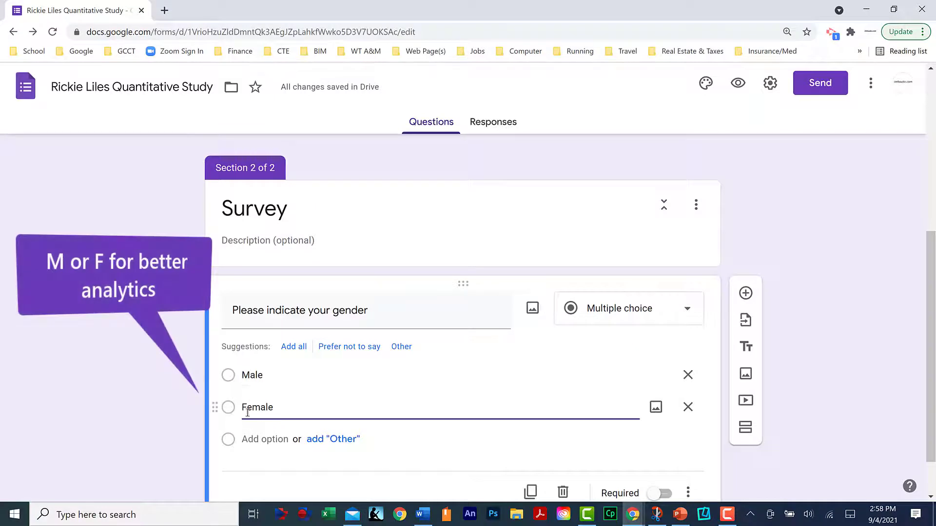
{"action": "scroll", "coordinate": [386, 376], "scroll_direction": "down", "scroll_amount": 1}
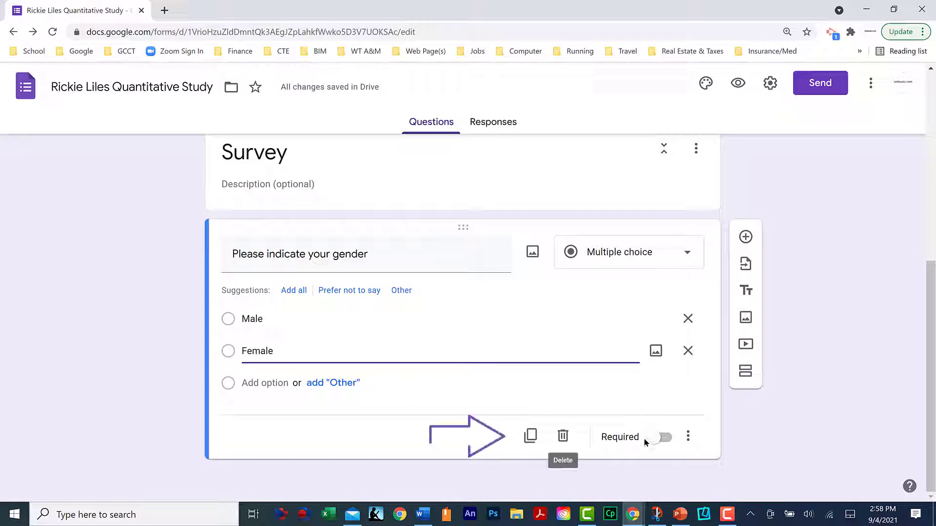
{"action": "left_click", "coordinate": [688, 435]}
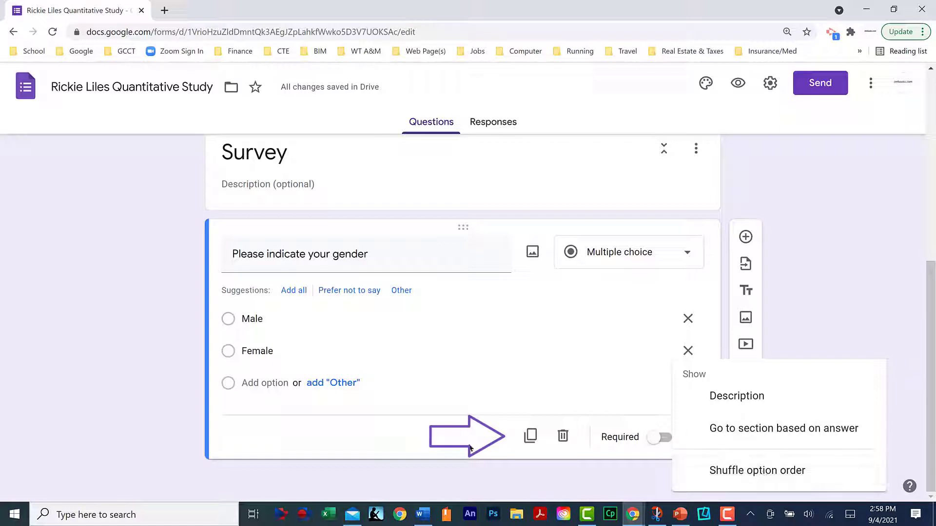
{"action": "left_click", "coordinate": [444, 441]}
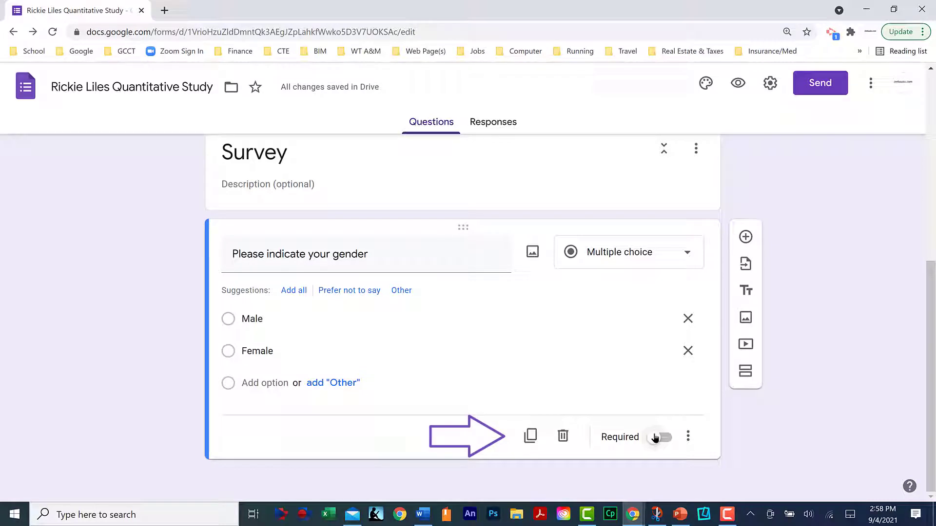
{"action": "left_click", "coordinate": [655, 438]}
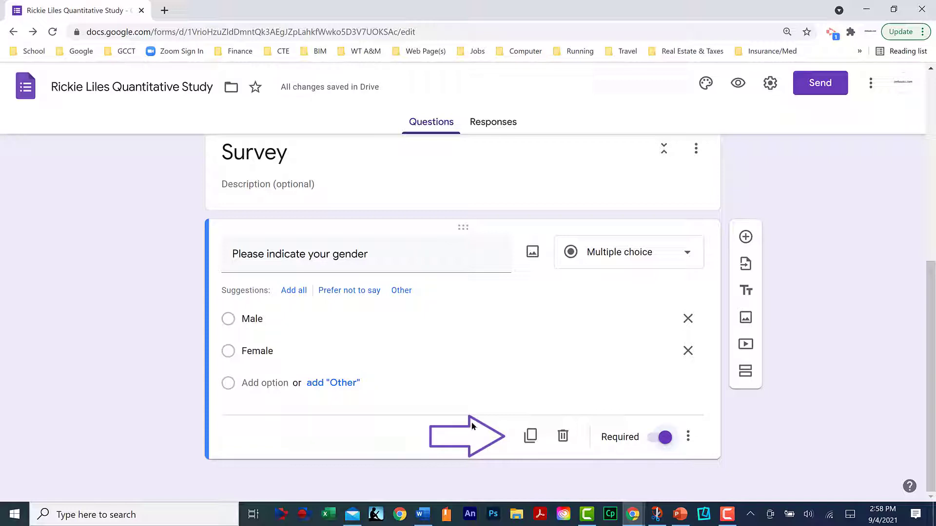
Add a dropdown question below the gender question and paste in "How old were you when you received your teacher's certification.".
{"action": "left_click", "coordinate": [746, 237]}
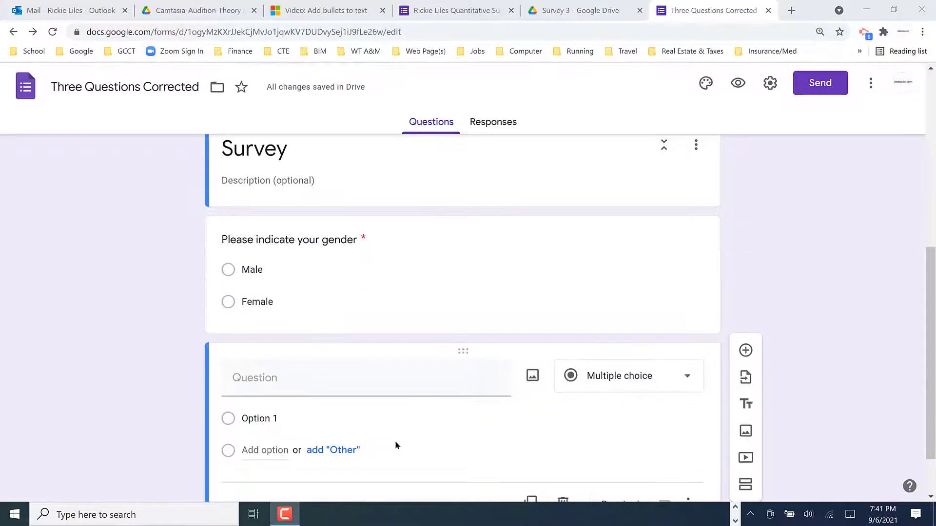
{"action": "left_click", "coordinate": [692, 376]}
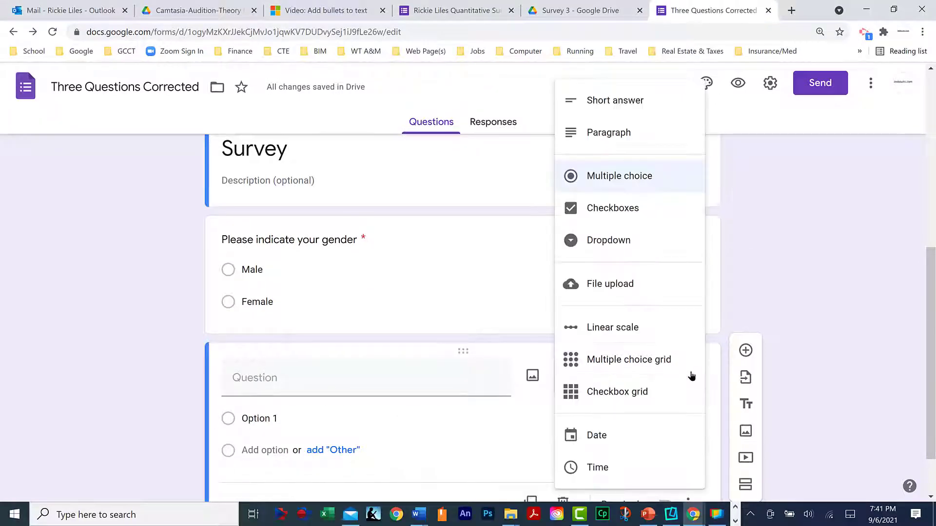
{"action": "left_click", "coordinate": [629, 249]}
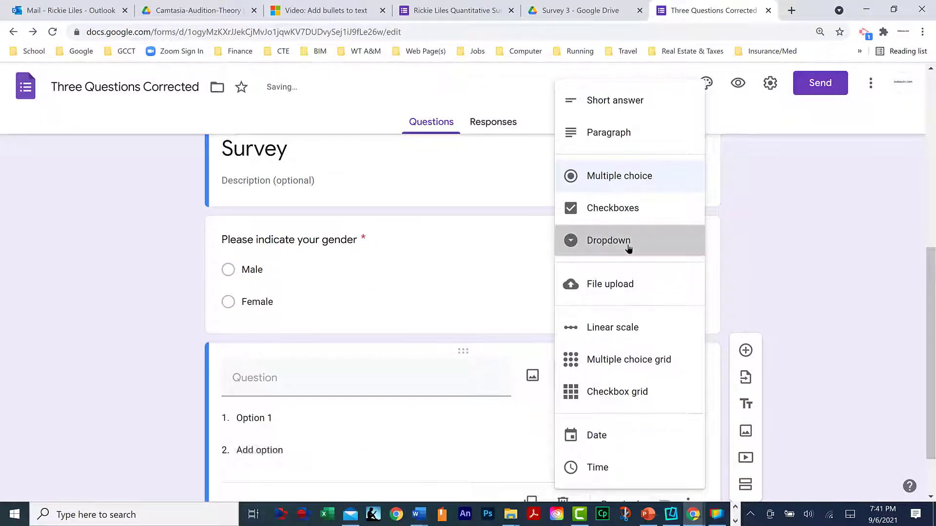
{"action": "right_click", "coordinate": [241, 382]}
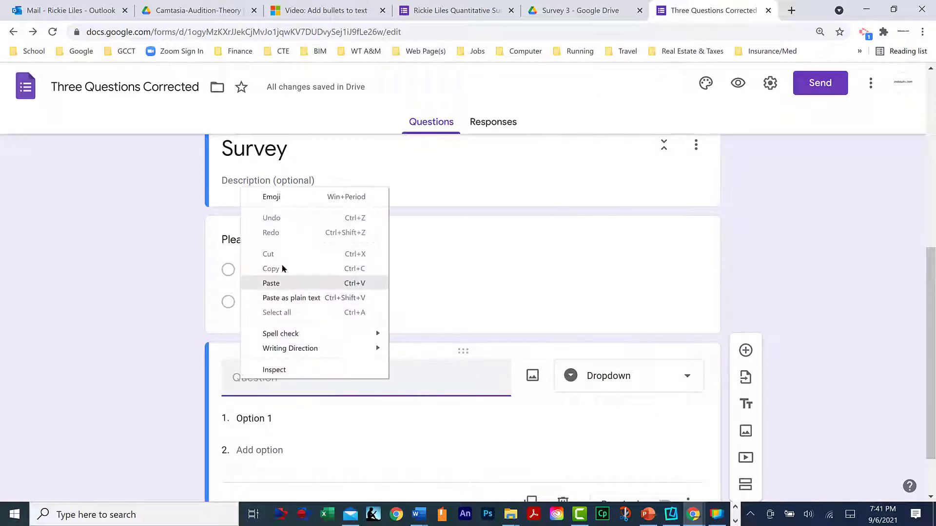
{"action": "left_click", "coordinate": [271, 284]}
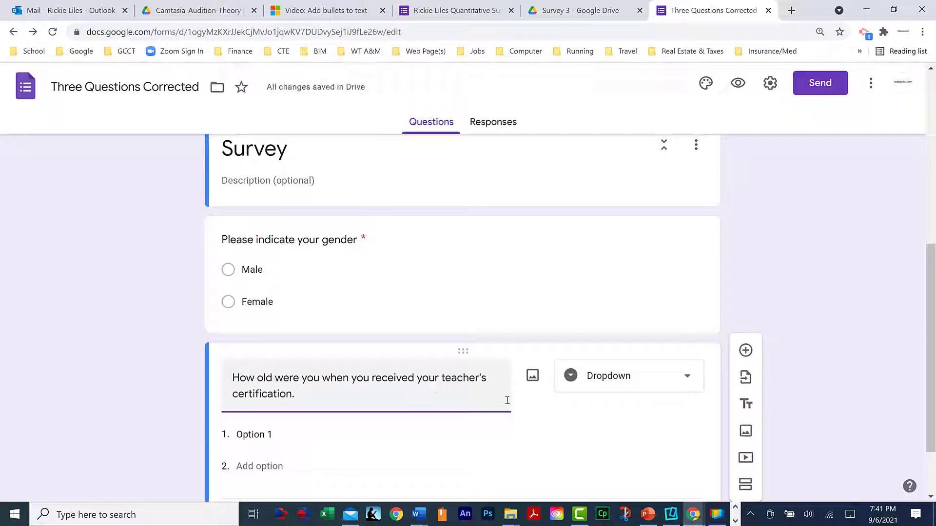
Give the certification-age dropdown the options 21-27, 28-36, 37-45, 46-55 and "Older than 55", and make the question required.
{"action": "scroll", "coordinate": [500, 398], "scroll_direction": "down", "scroll_amount": 2}
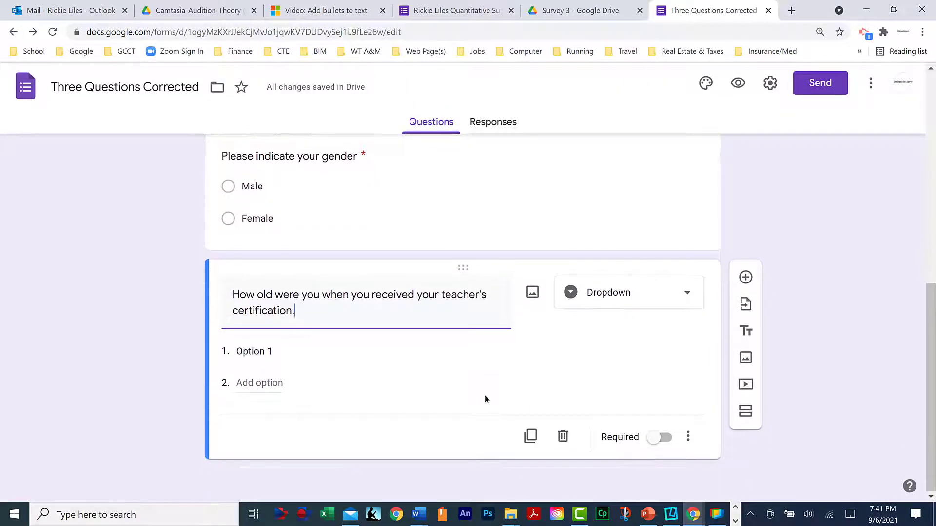
{"action": "left_click", "coordinate": [268, 351]}
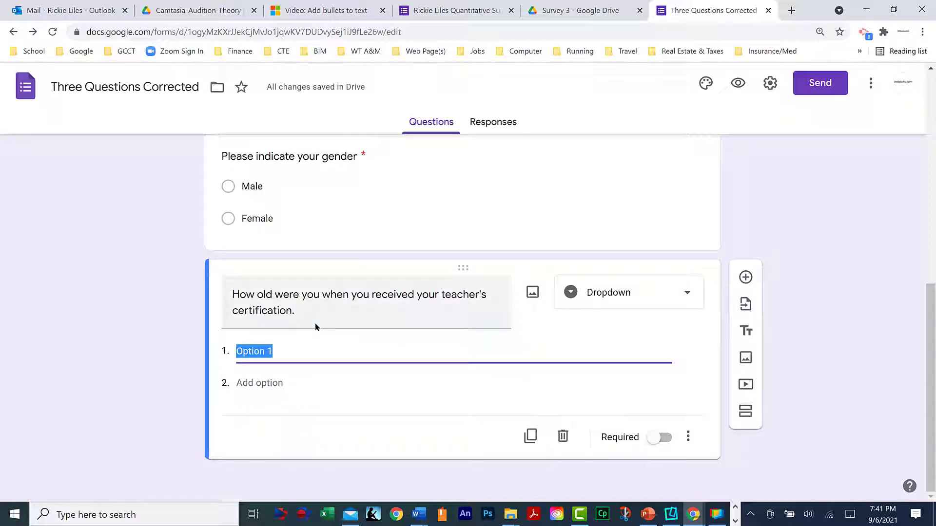
{"action": "type", "text": "21-2"}
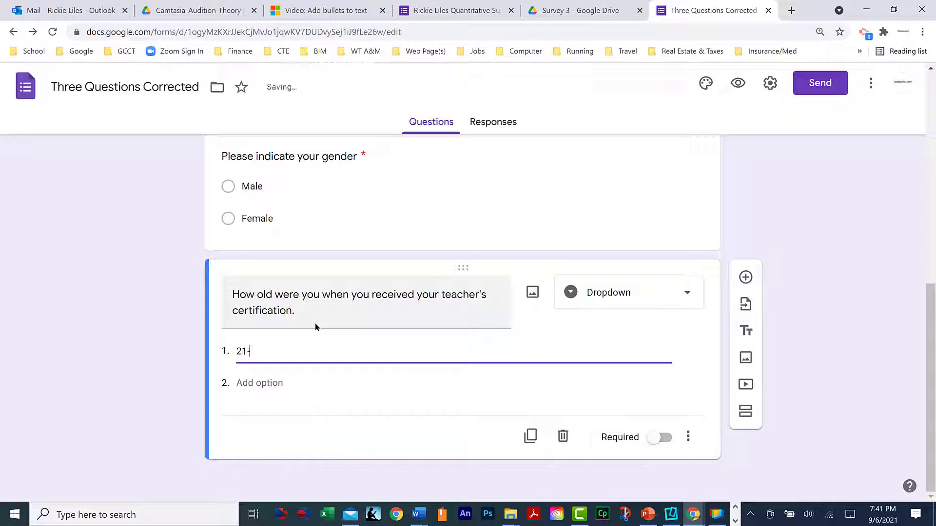
{"action": "type", "text": "7"}
{"action": "key", "text": "Return"}
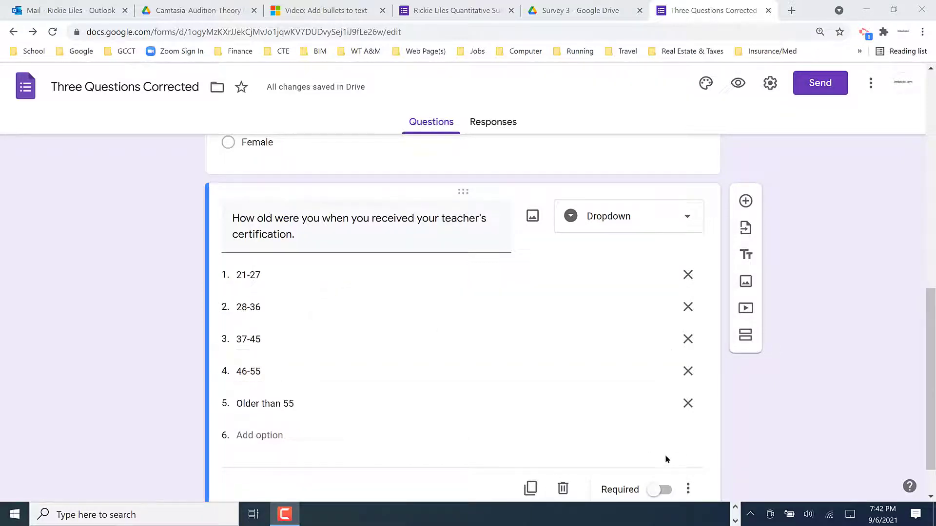
{"action": "left_click", "coordinate": [655, 490]}
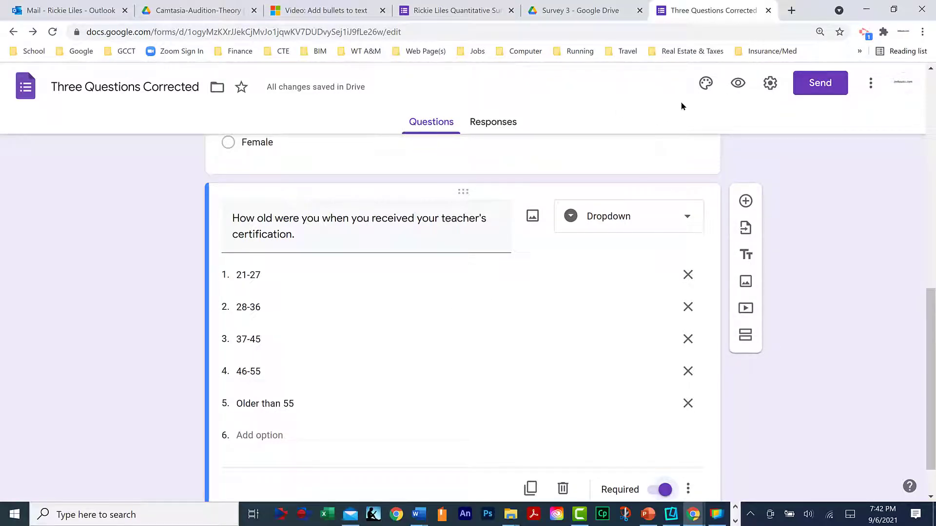
Preview the form and test the Survey section by answering "Male" for gender and "Older than 55" for certification age, without submitting.
{"action": "left_click", "coordinate": [738, 83]}
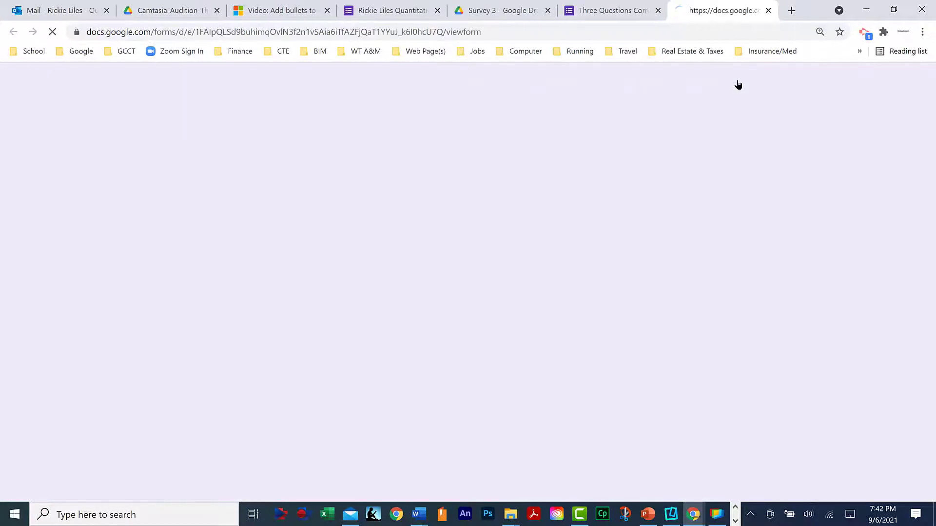
{"action": "left_click", "coordinate": [282, 369]}
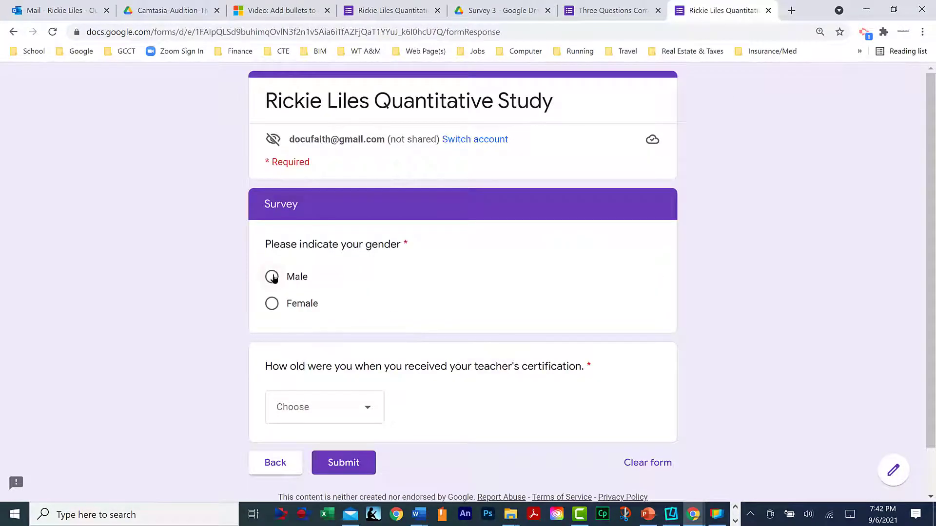
{"action": "left_click", "coordinate": [273, 277]}
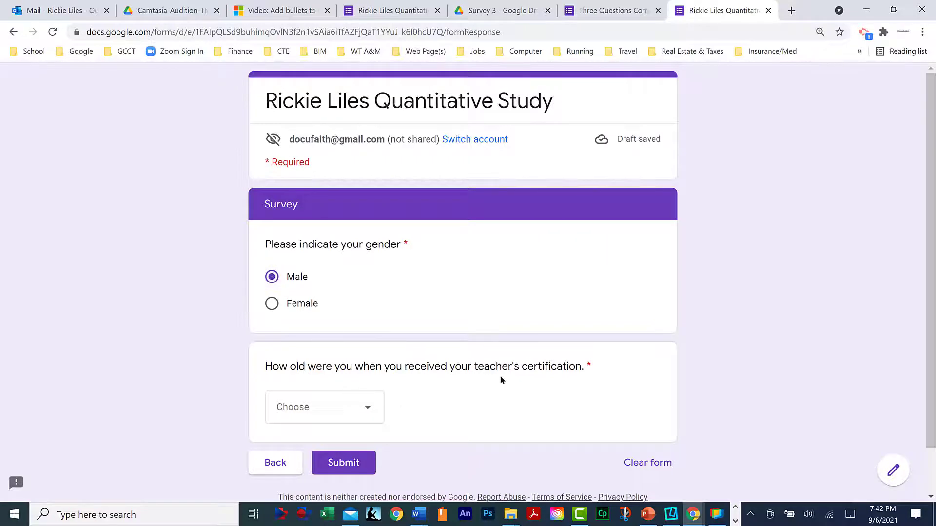
{"action": "scroll", "coordinate": [531, 368], "scroll_direction": "down", "scroll_amount": 2}
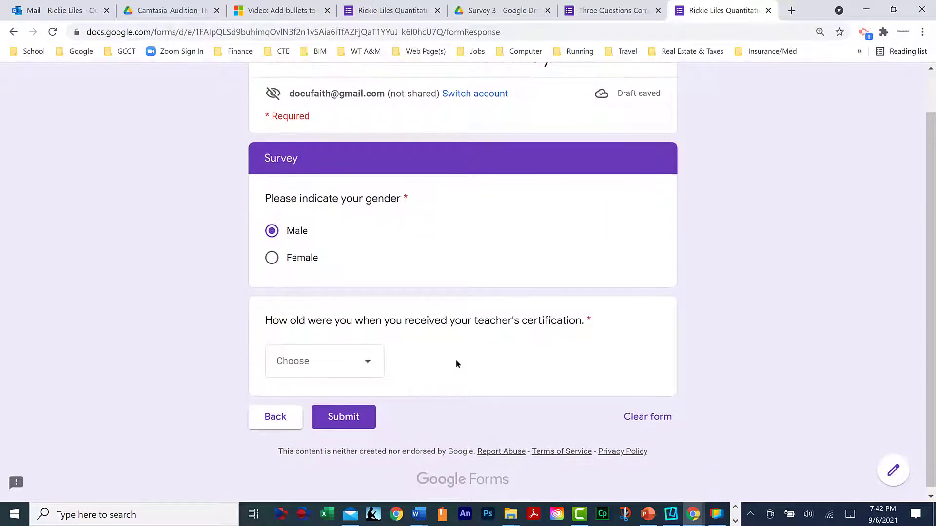
{"action": "left_click", "coordinate": [614, 11]}
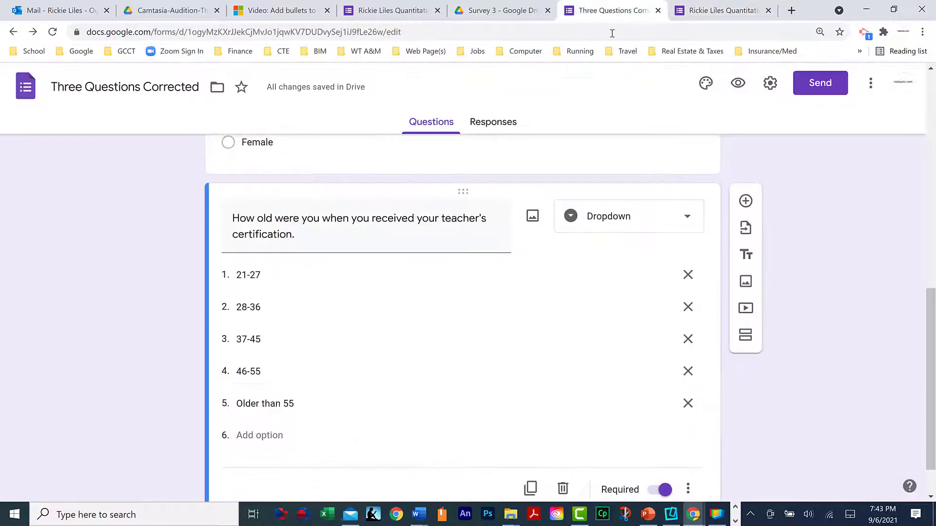
{"action": "left_click", "coordinate": [715, 10]}
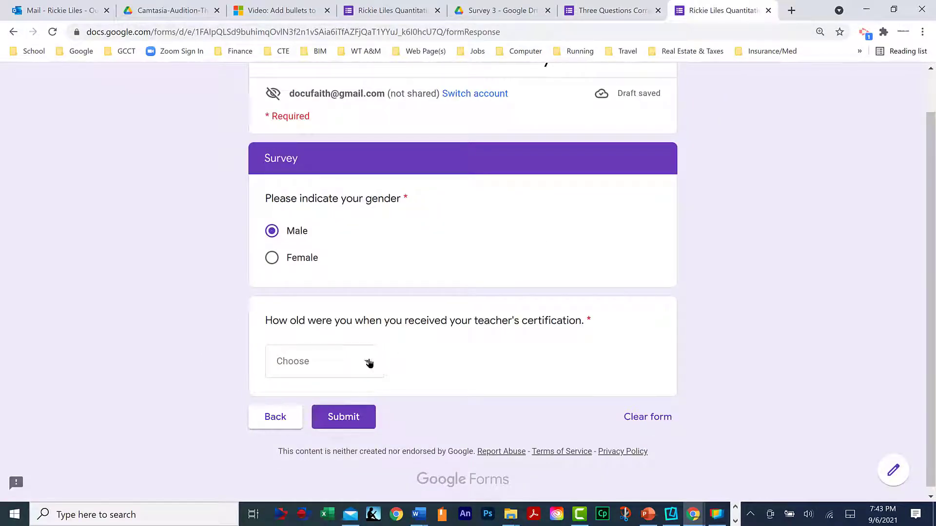
{"action": "left_click", "coordinate": [369, 363]}
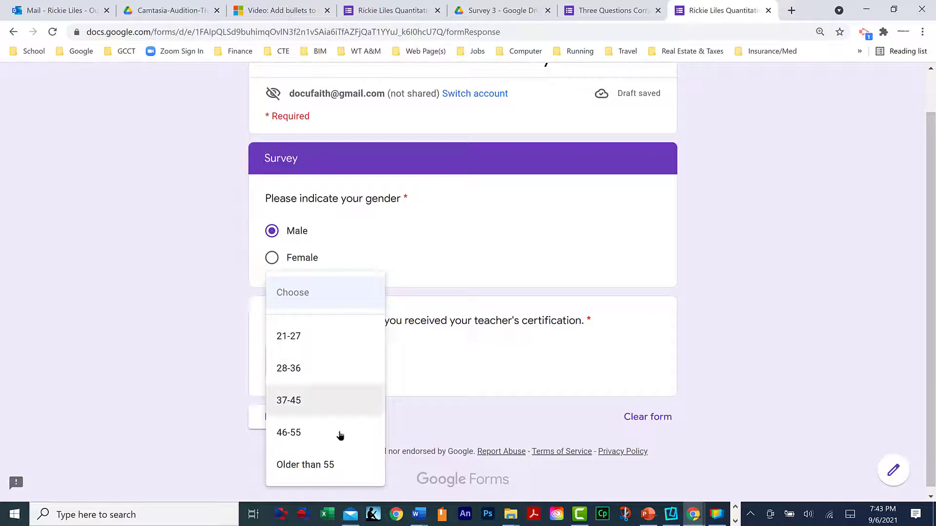
{"action": "left_click", "coordinate": [340, 464]}
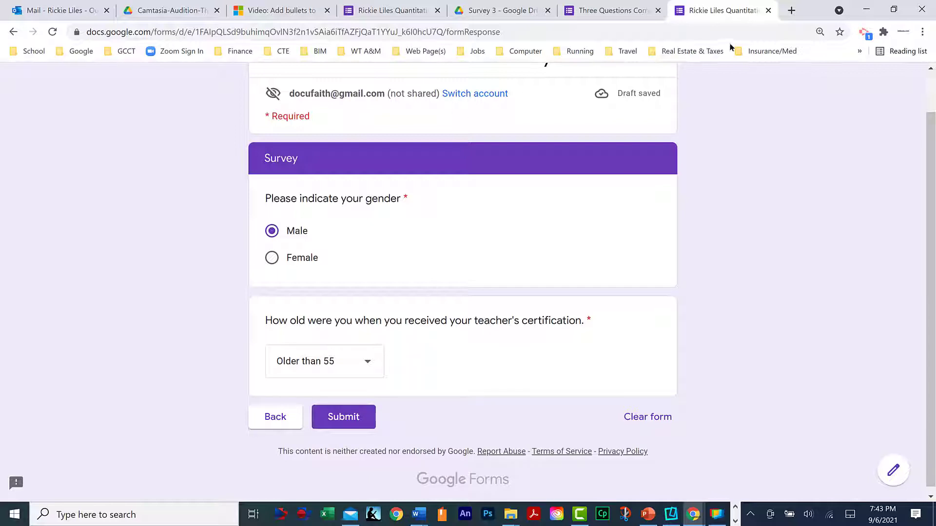
{"action": "left_click", "coordinate": [768, 12]}
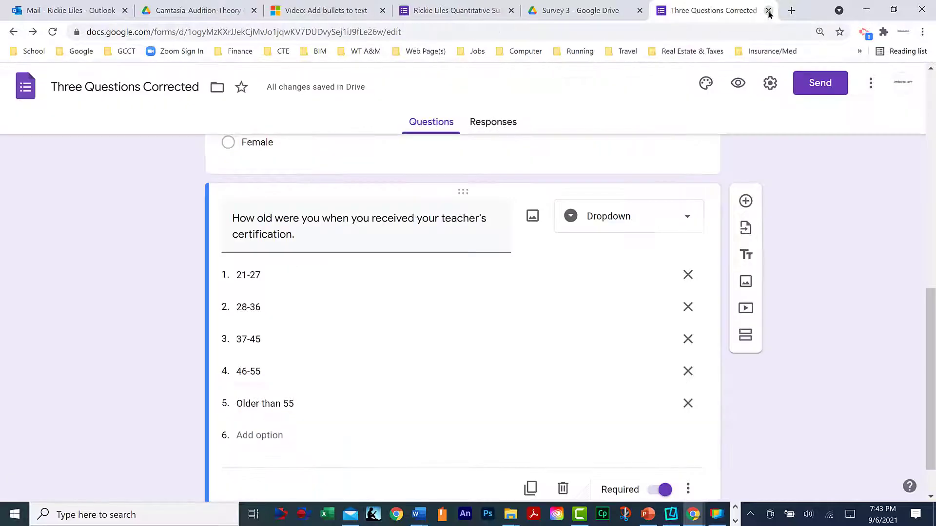
Add a linear scale question after the certification-age dropdown and paste in the prompt rating first-year training in taking roll, posting grades, and writing referrals.
{"action": "scroll", "coordinate": [299, 391], "scroll_direction": "down", "scroll_amount": 1}
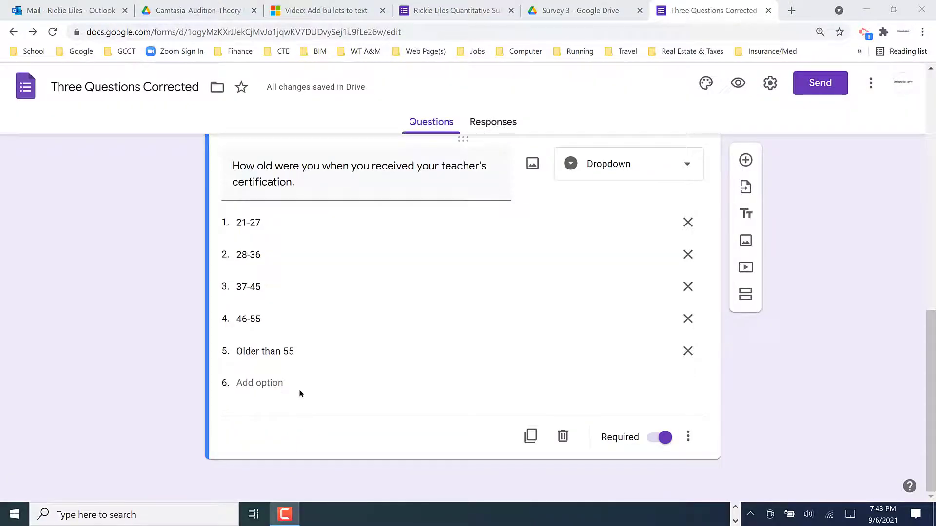
{"action": "left_click", "coordinate": [747, 161]}
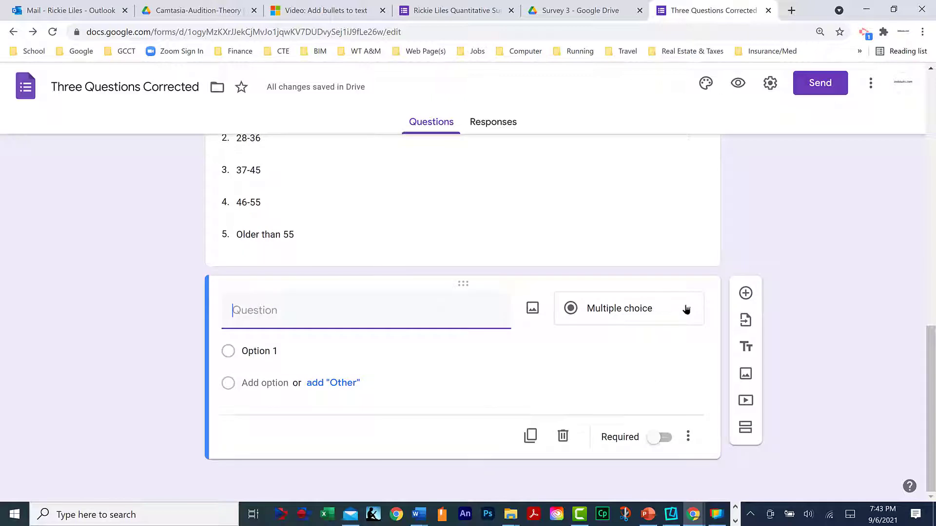
{"action": "left_click", "coordinate": [685, 310]}
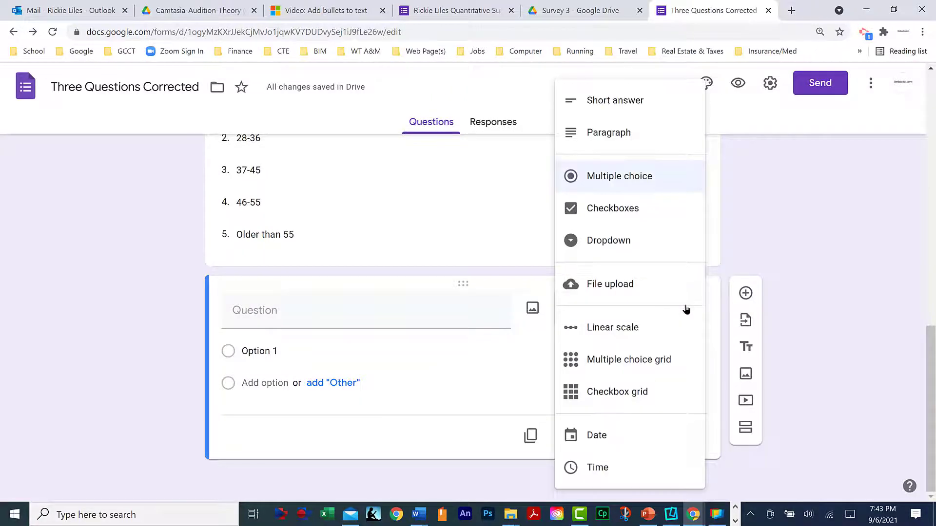
{"action": "left_click", "coordinate": [615, 328]}
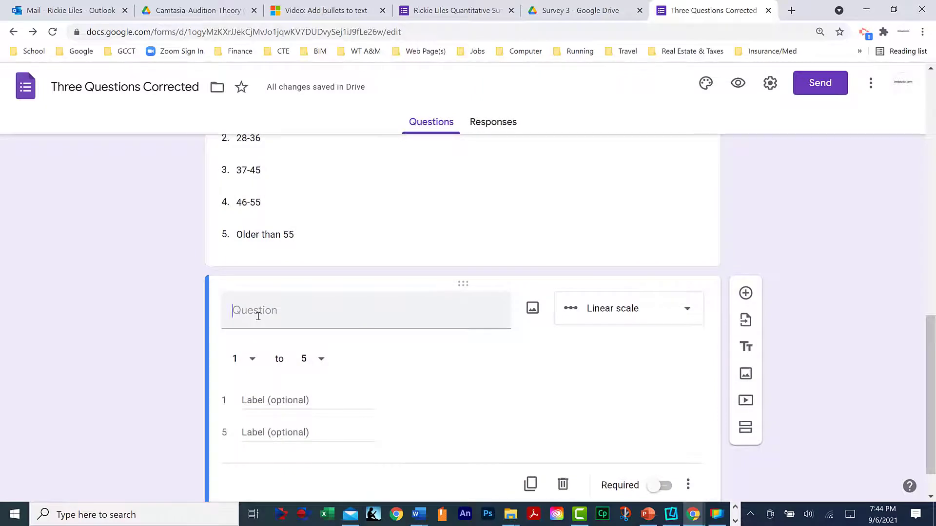
{"action": "left_click", "coordinate": [258, 317]}
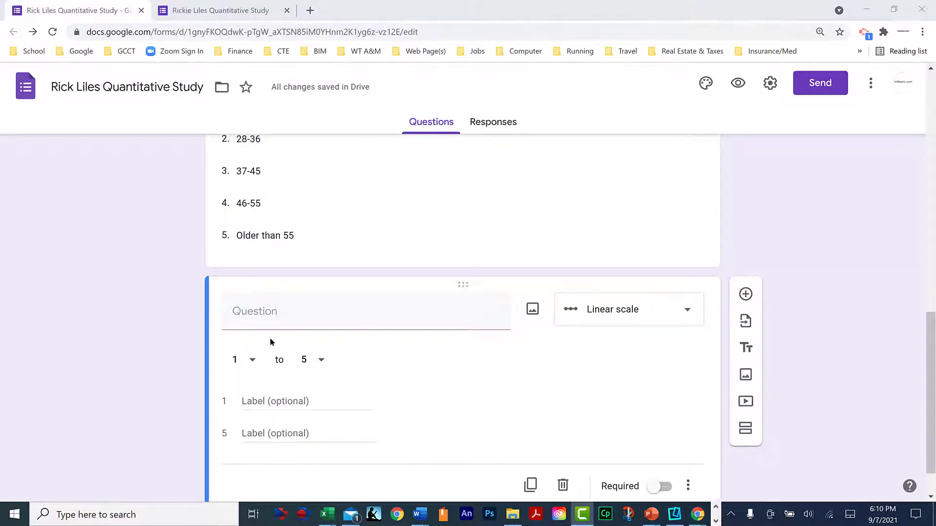
{"action": "right_click", "coordinate": [248, 317]}
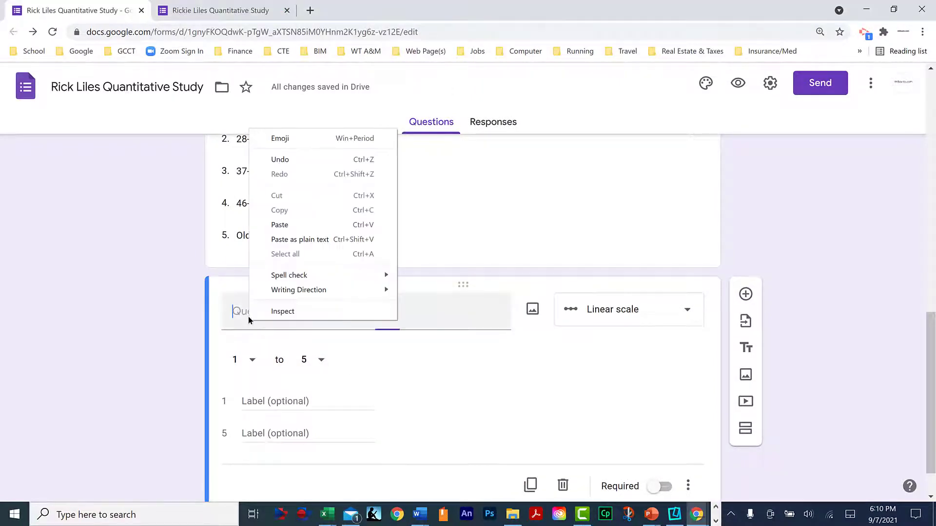
{"action": "left_click", "coordinate": [267, 225]}
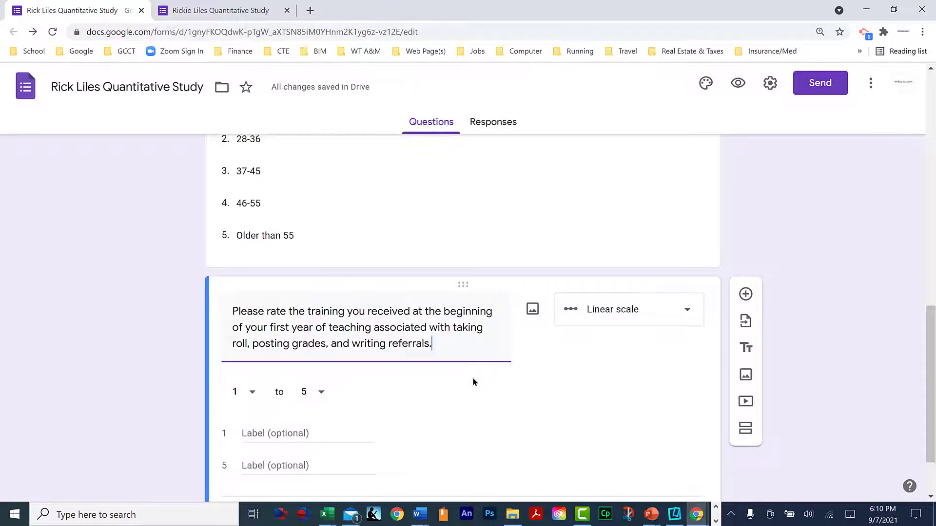
Set the training question's scale to 0 to 5, label its ends "Wholly Inadequate" and "Sufficiently Adequate", and make it required.
{"action": "scroll", "coordinate": [466, 361], "scroll_direction": "down", "scroll_amount": 2}
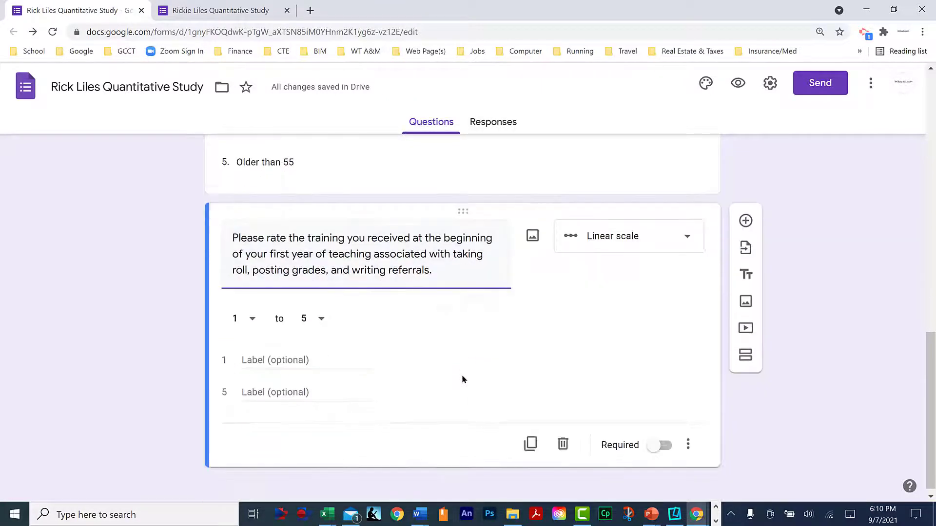
{"action": "left_click", "coordinate": [252, 311]}
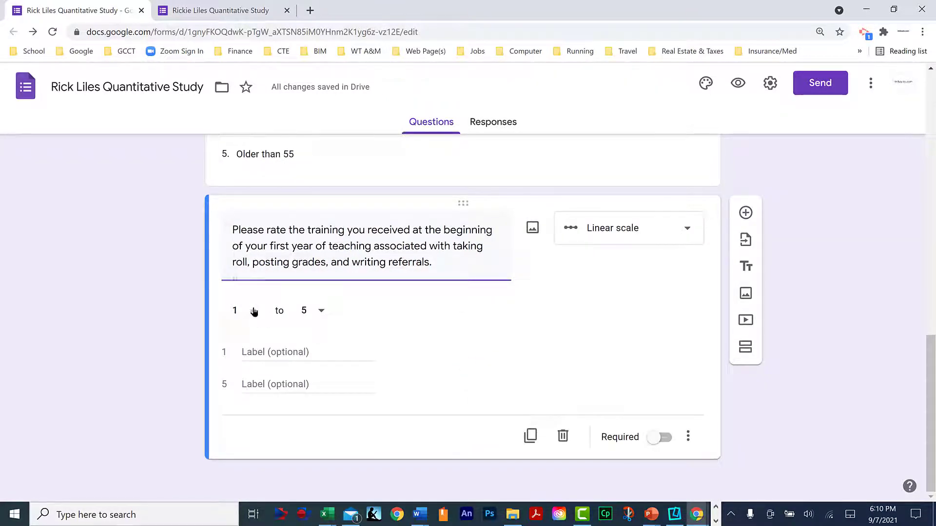
{"action": "left_click", "coordinate": [244, 278]}
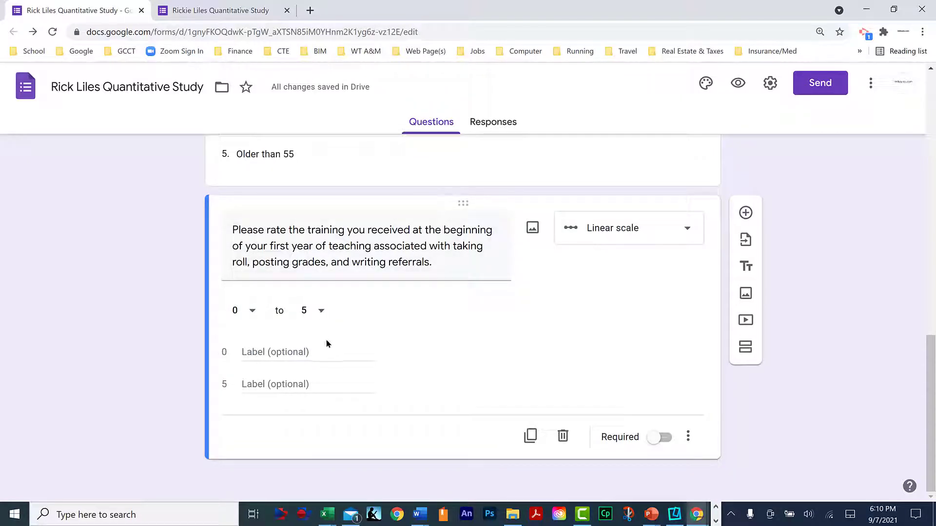
{"action": "left_click", "coordinate": [246, 352]}
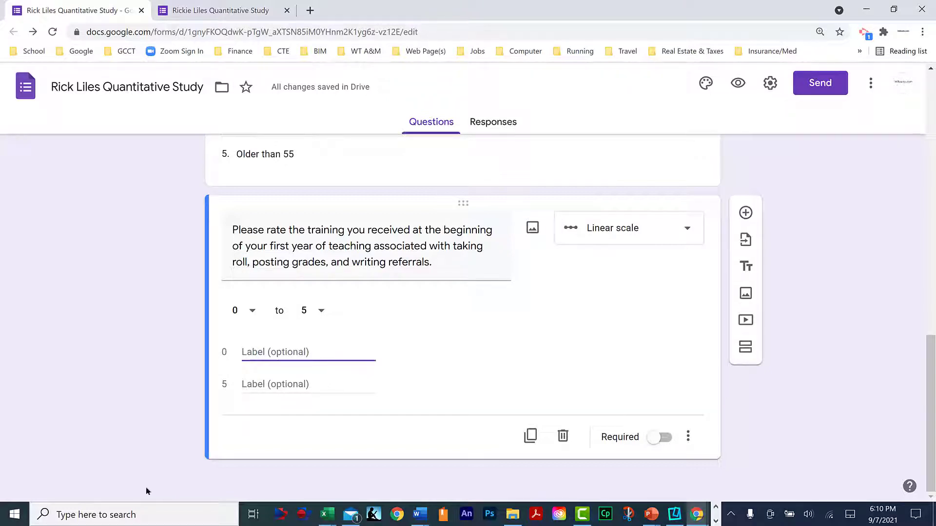
{"action": "type", "text": "Wholly Inadequate"}
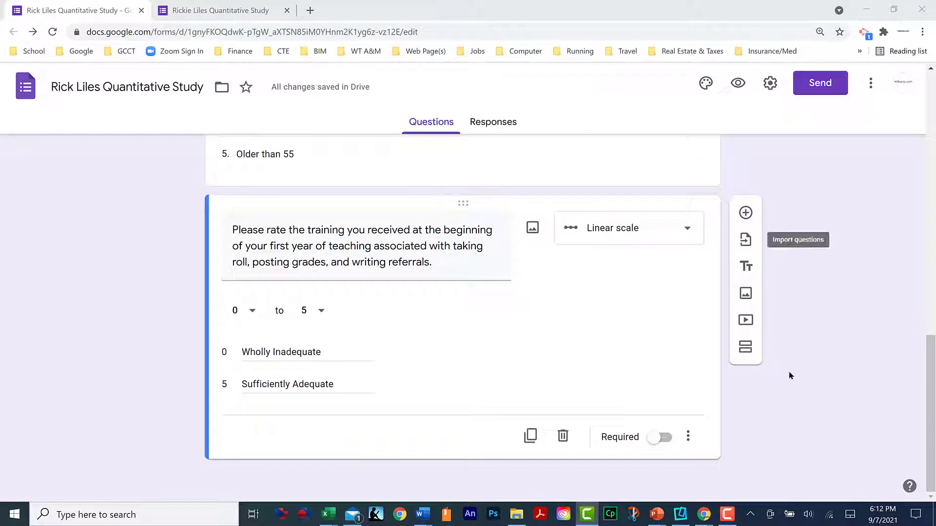
{"action": "left_click", "coordinate": [661, 437]}
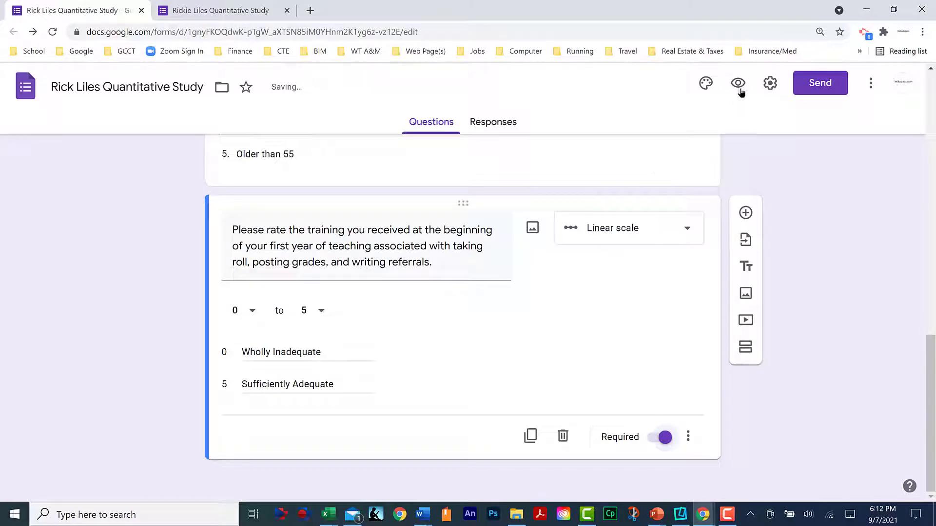
Preview the form past the consent page and check the Survey section's questions, including the certification-age options and the training scale.
{"action": "left_click", "coordinate": [738, 86]}
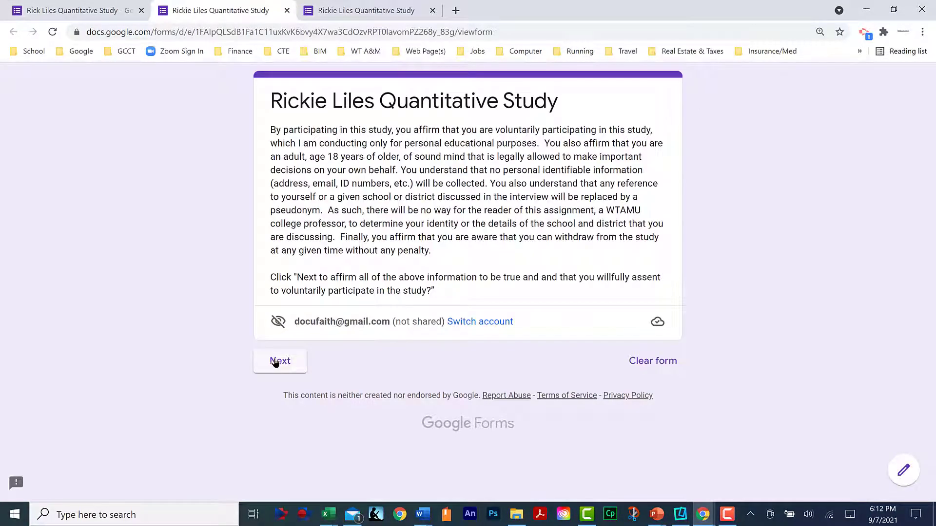
{"action": "left_click", "coordinate": [275, 362]}
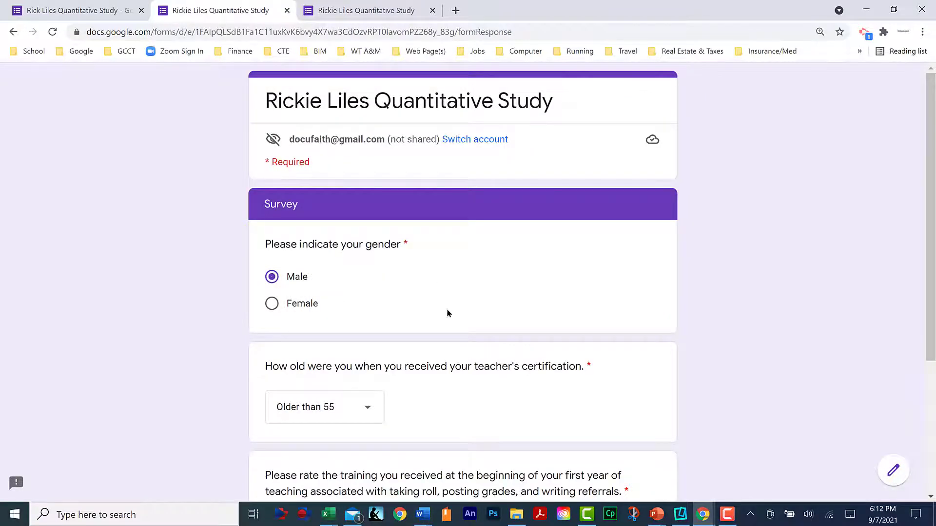
{"action": "scroll", "coordinate": [446, 308], "scroll_direction": "down", "scroll_amount": 3}
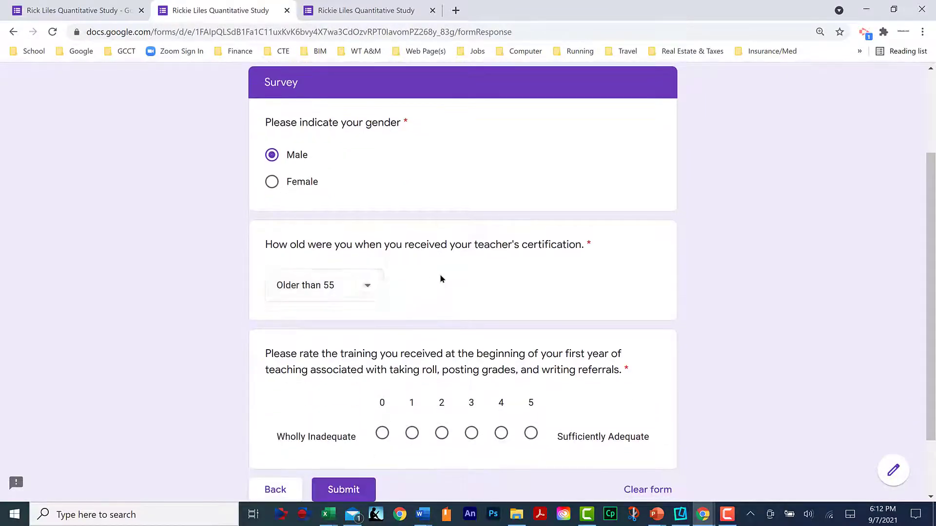
{"action": "scroll", "coordinate": [580, 276], "scroll_direction": "down", "scroll_amount": 1}
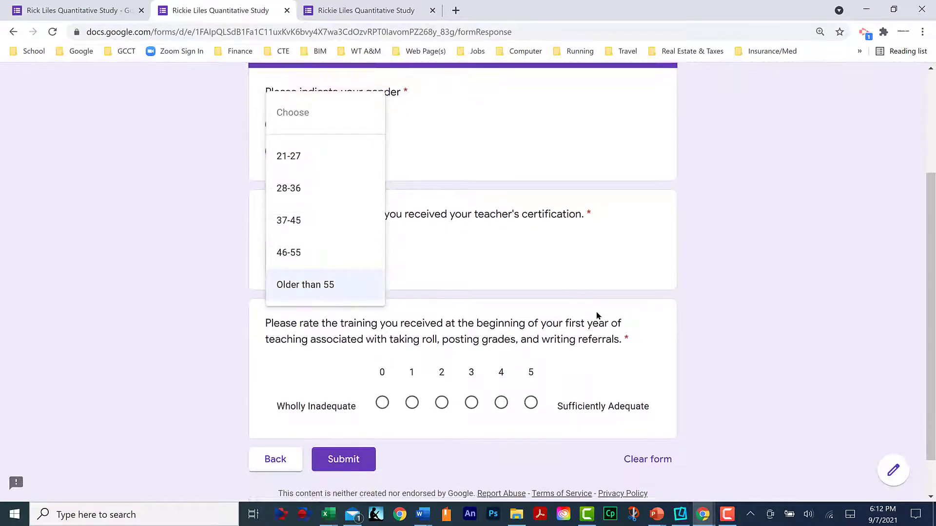
{"action": "left_click", "coordinate": [632, 277]}
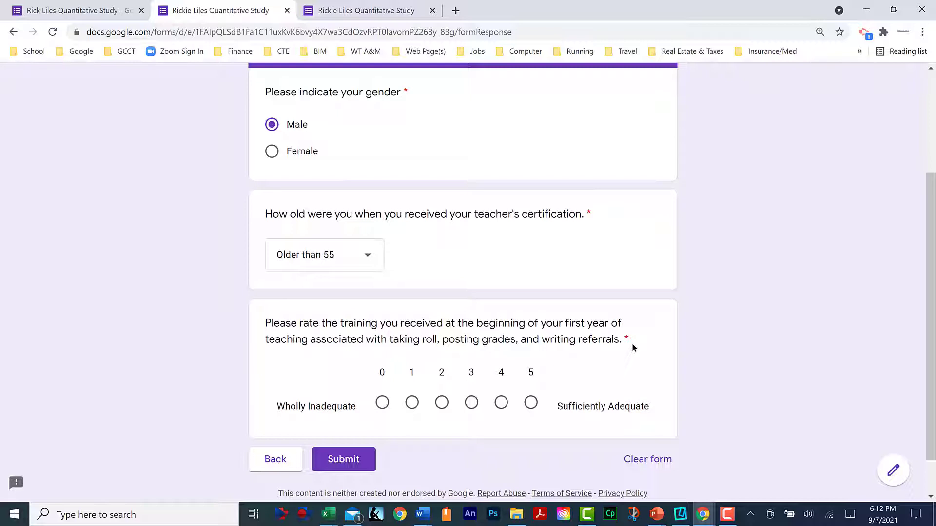
Rate the training question 1 in the preview, submit the test response, and close the preview.
{"action": "left_click", "coordinate": [412, 402]}
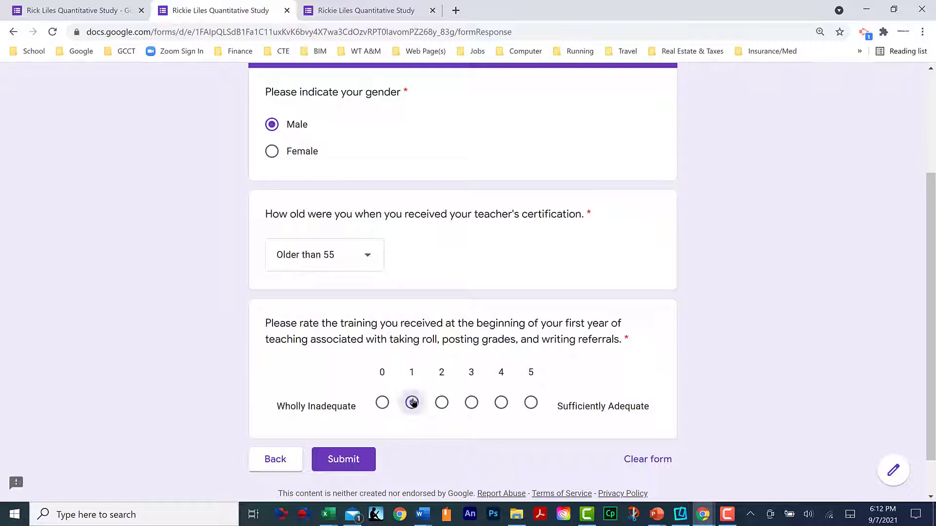
{"action": "left_click", "coordinate": [358, 460]}
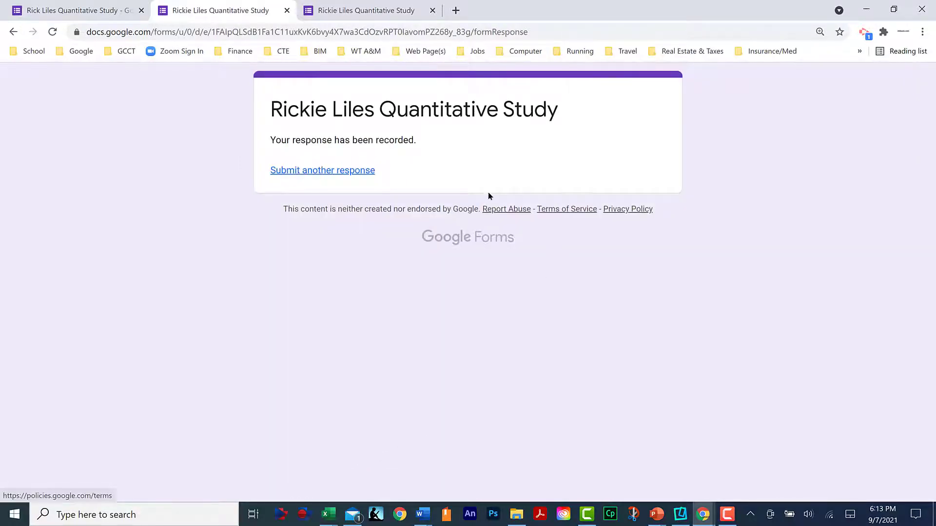
{"action": "left_click_drag", "start_coordinate": [242, 141], "coordinate": [405, 198]}
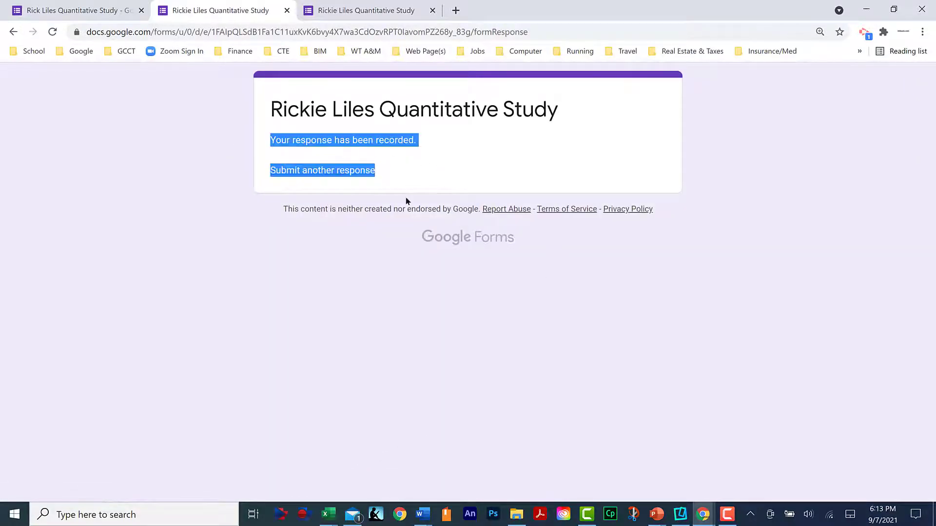
{"action": "left_click", "coordinate": [425, 176]}
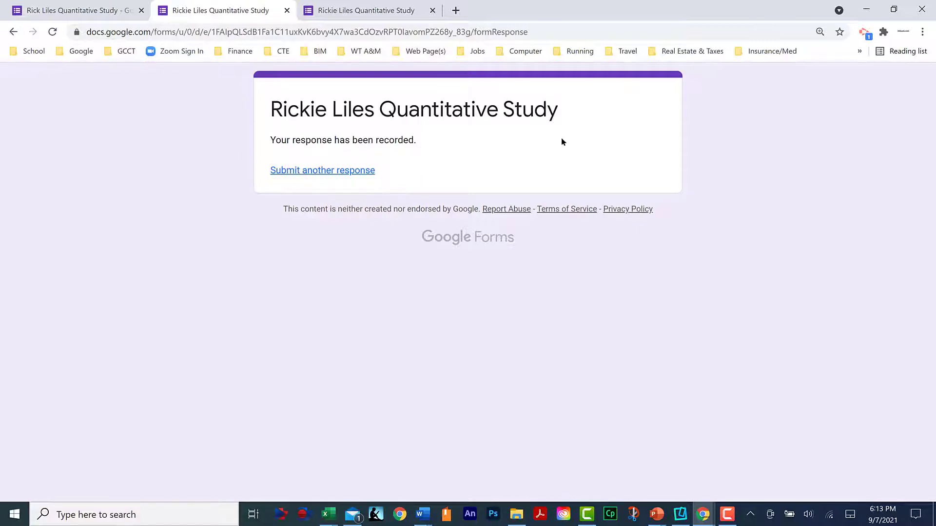
{"action": "left_click", "coordinate": [287, 11]}
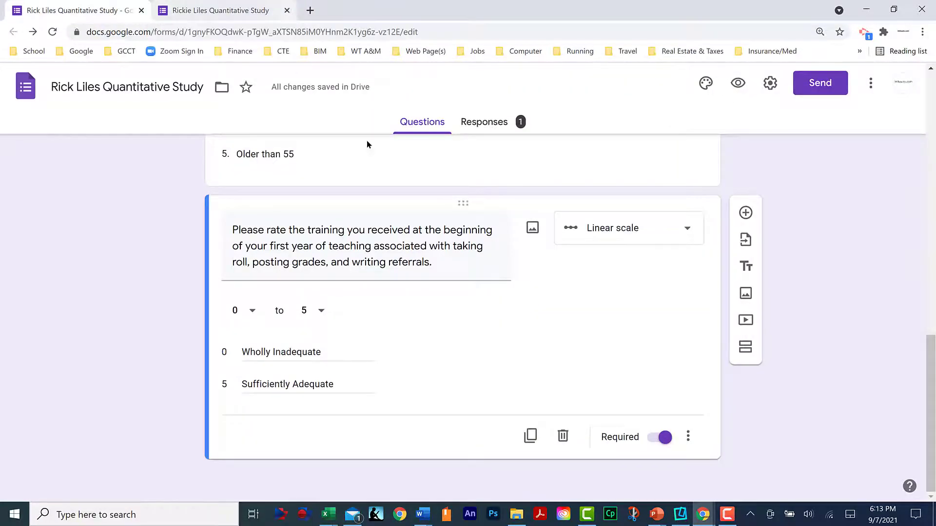
Delete the individual test response from the form's collected responses.
{"action": "left_click", "coordinate": [520, 125]}
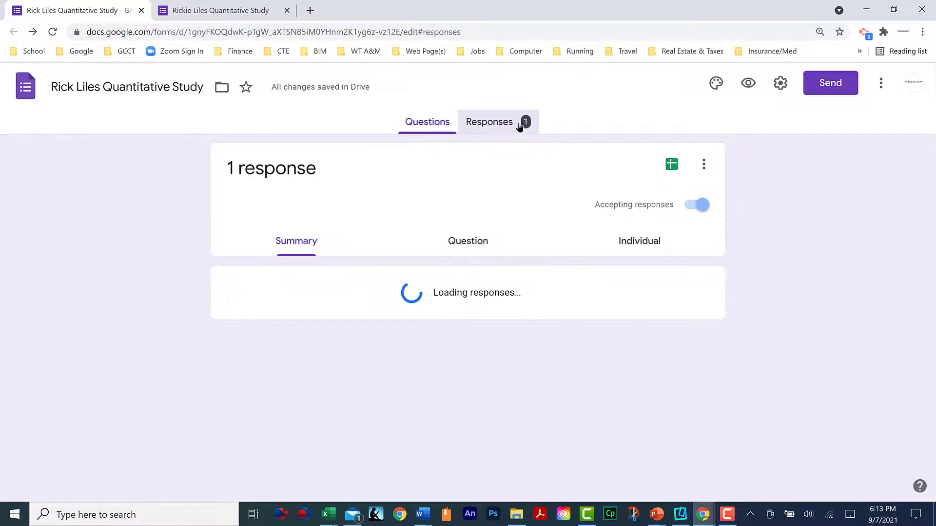
{"action": "left_click", "coordinate": [631, 243]}
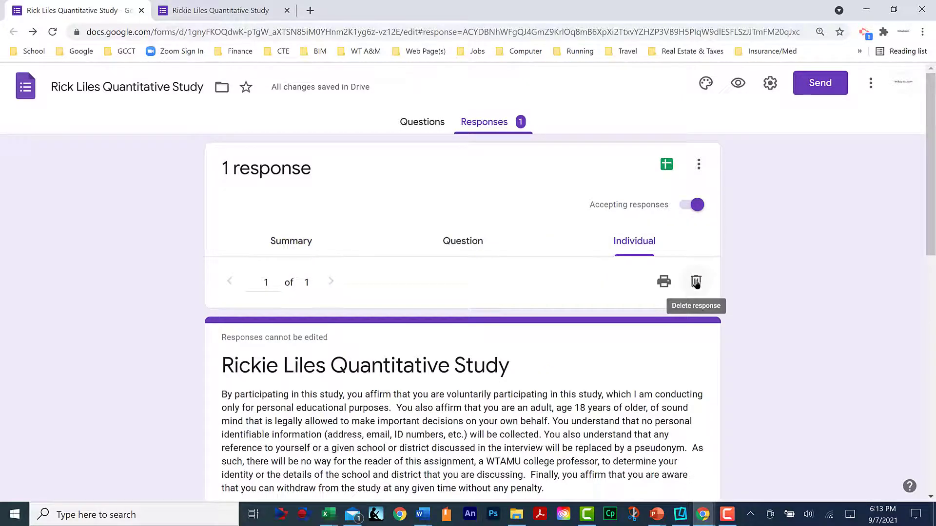
{"action": "left_click", "coordinate": [695, 283]}
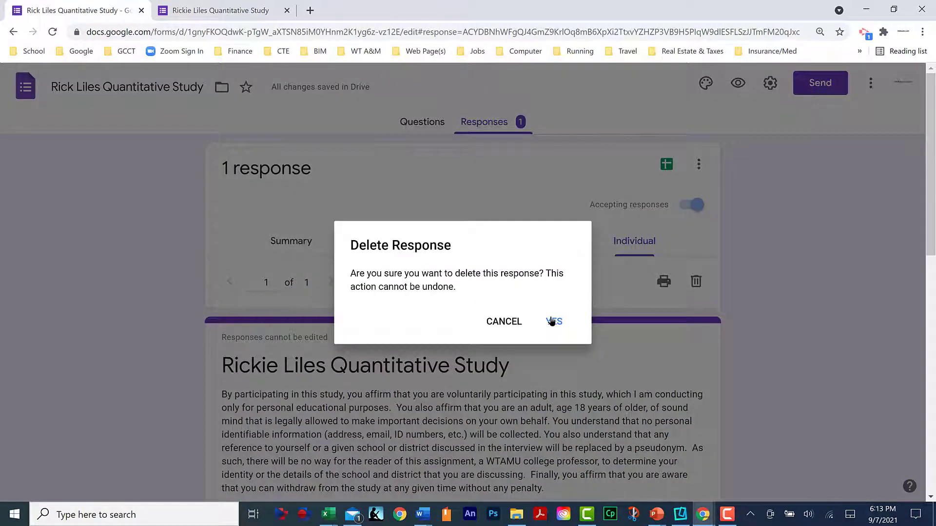
{"action": "left_click", "coordinate": [553, 321]}
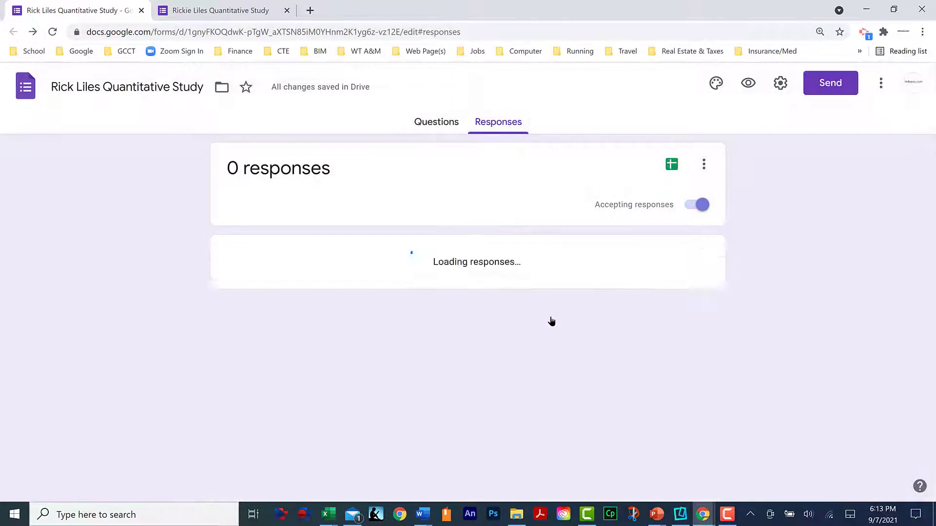
Return to the form's questions and review the consent section and the gender, certification-age and training-rating questions.
{"action": "left_click", "coordinate": [429, 126]}
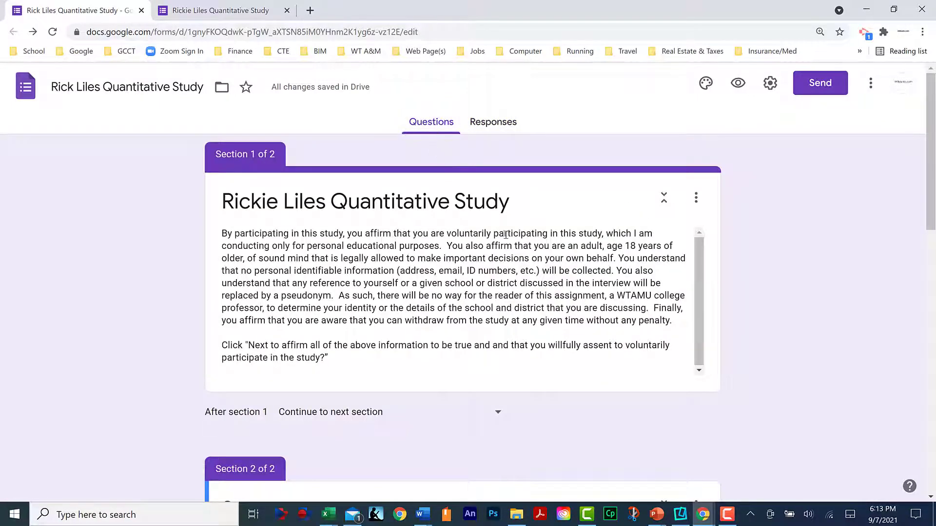
{"action": "scroll", "coordinate": [537, 305], "scroll_direction": "down", "scroll_amount": 6}
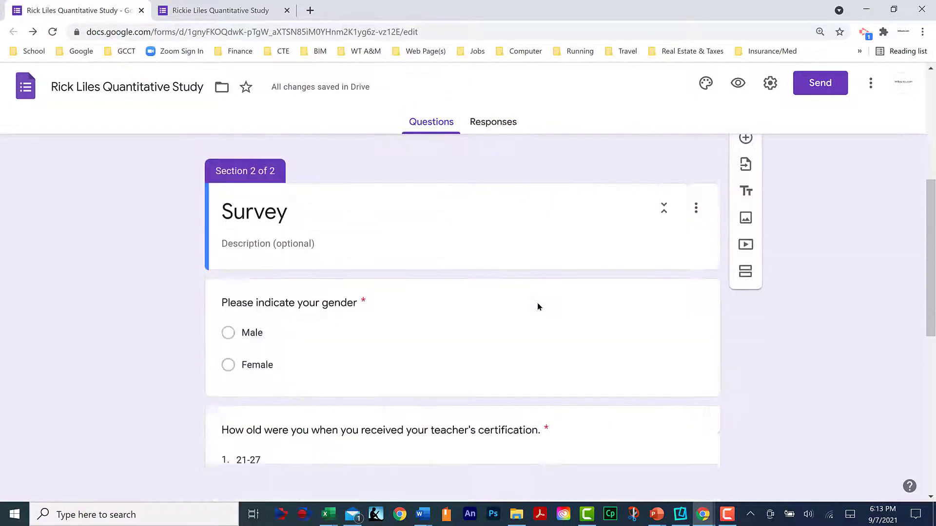
{"action": "scroll", "coordinate": [537, 303], "scroll_direction": "down", "scroll_amount": 4}
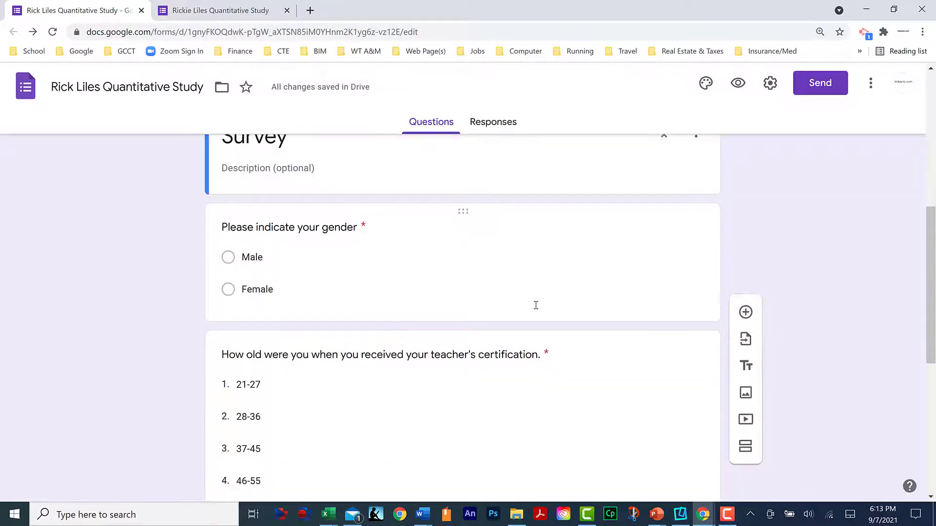
{"action": "scroll", "coordinate": [536, 308], "scroll_direction": "down", "scroll_amount": 5}
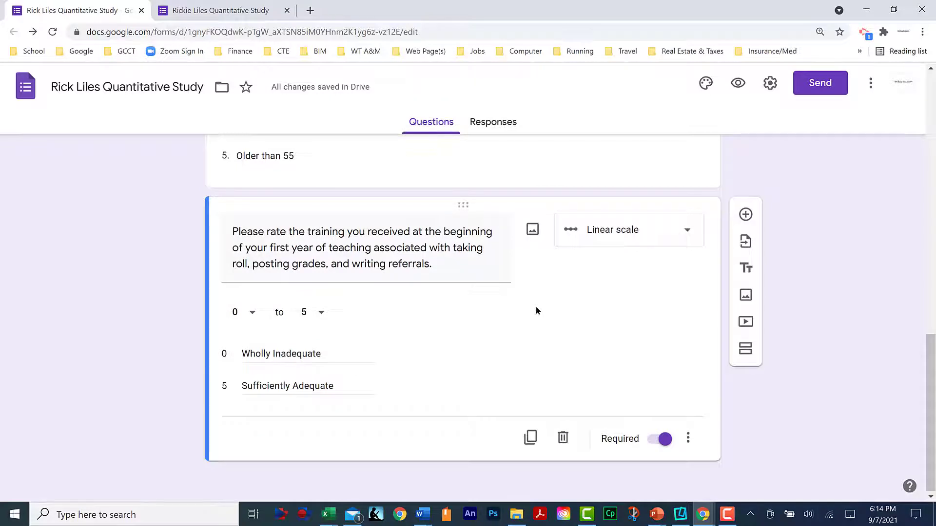
{"action": "scroll", "coordinate": [536, 308], "scroll_direction": "down", "scroll_amount": 1}
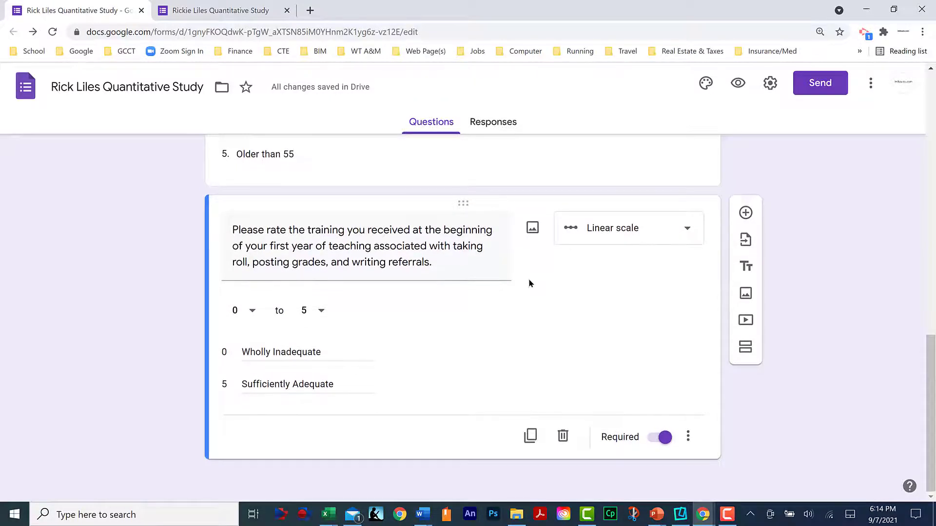
{"action": "scroll", "coordinate": [528, 285], "scroll_direction": "up", "scroll_amount": 4}
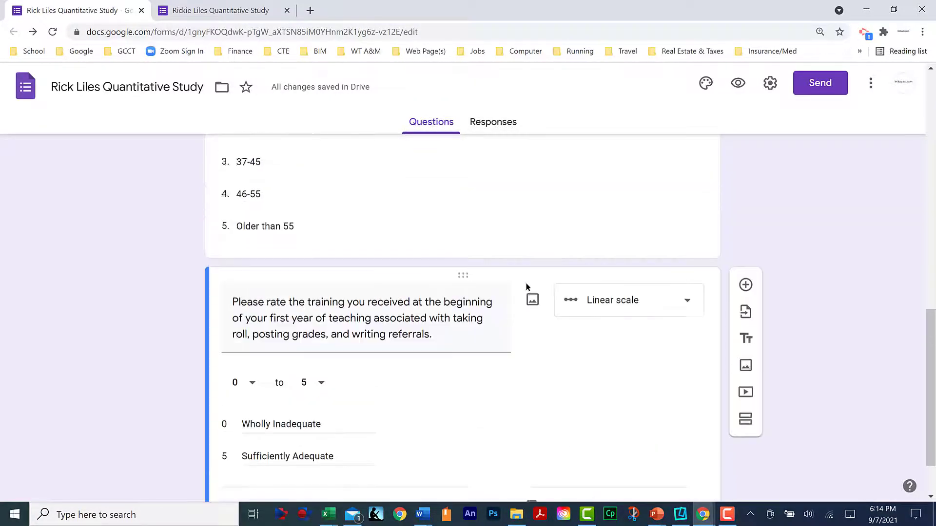
{"action": "scroll", "coordinate": [526, 286], "scroll_direction": "up", "scroll_amount": 8}
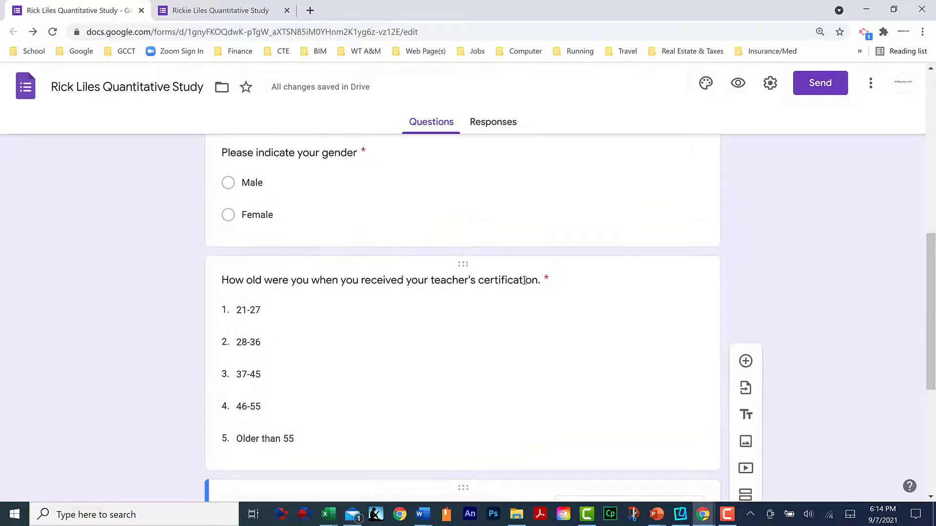
{"action": "scroll", "coordinate": [530, 267], "scroll_direction": "up", "scroll_amount": 1}
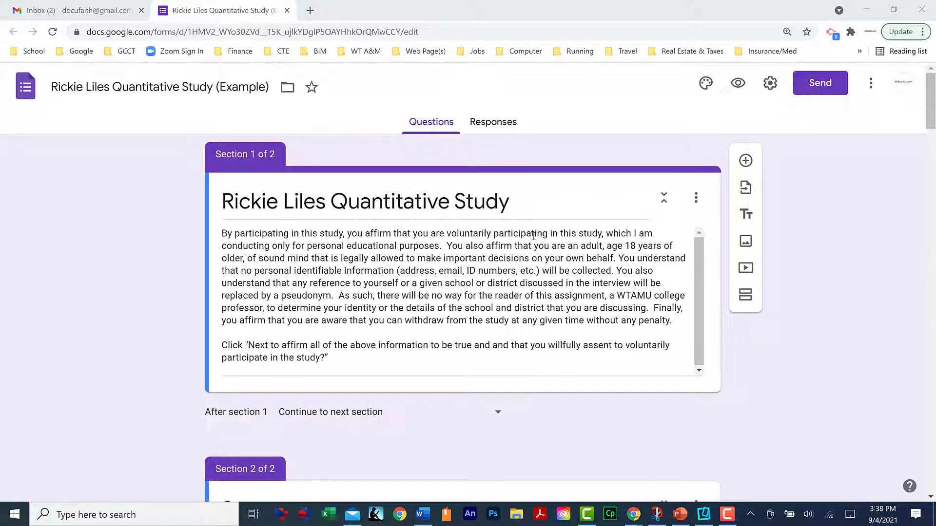
Review the example form's consent text and Survey questions on gender, certification path, certification age and classroom experience.
{"action": "scroll", "coordinate": [536, 239], "scroll_direction": "down", "scroll_amount": 2}
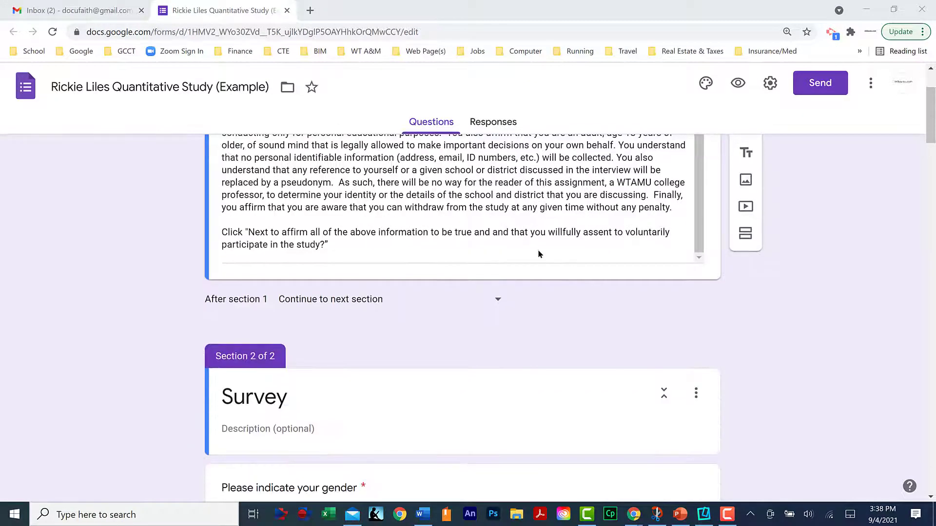
{"action": "scroll", "coordinate": [538, 254], "scroll_direction": "down", "scroll_amount": 4}
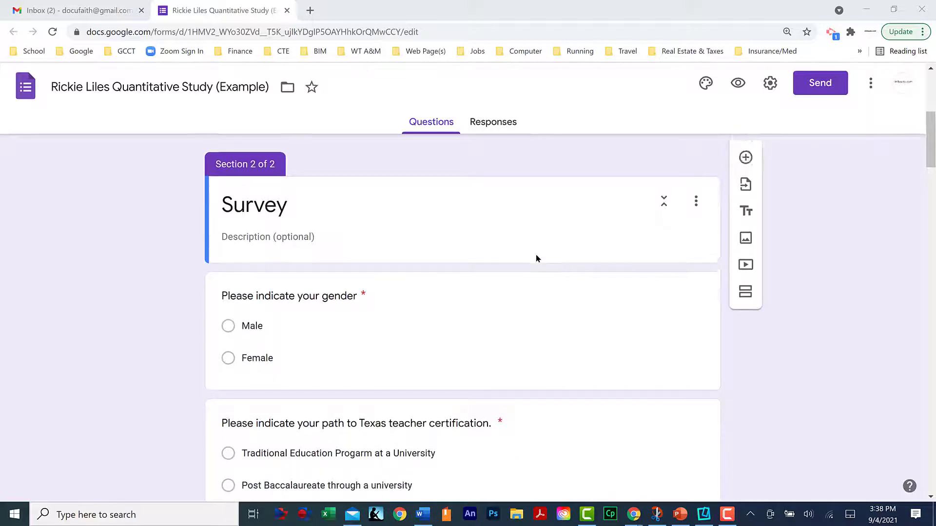
{"action": "scroll", "coordinate": [536, 258], "scroll_direction": "down", "scroll_amount": 3}
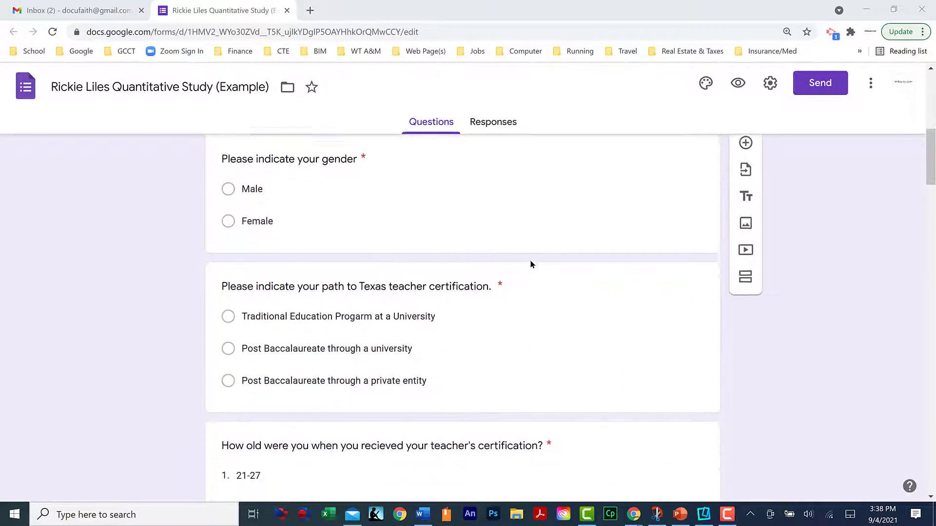
{"action": "scroll", "coordinate": [530, 264], "scroll_direction": "down", "scroll_amount": 5}
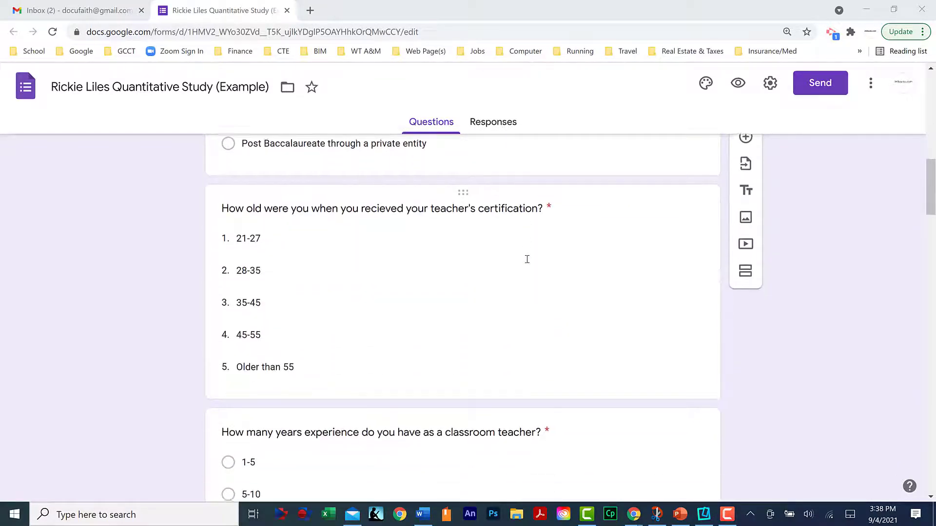
{"action": "scroll", "coordinate": [527, 259], "scroll_direction": "down", "scroll_amount": 5}
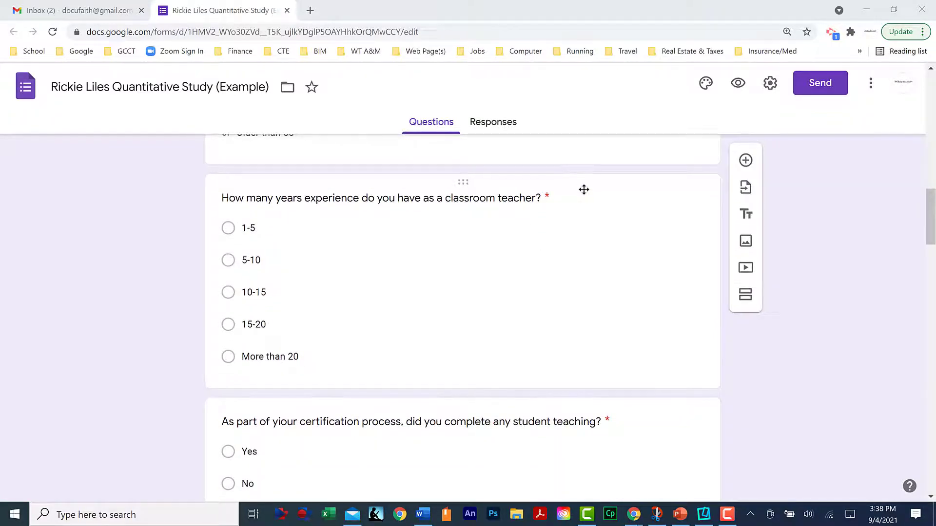
{"action": "scroll", "coordinate": [580, 189], "scroll_direction": "up", "scroll_amount": 5}
{"action": "scroll", "coordinate": [579, 189], "scroll_direction": "up", "scroll_amount": 10}
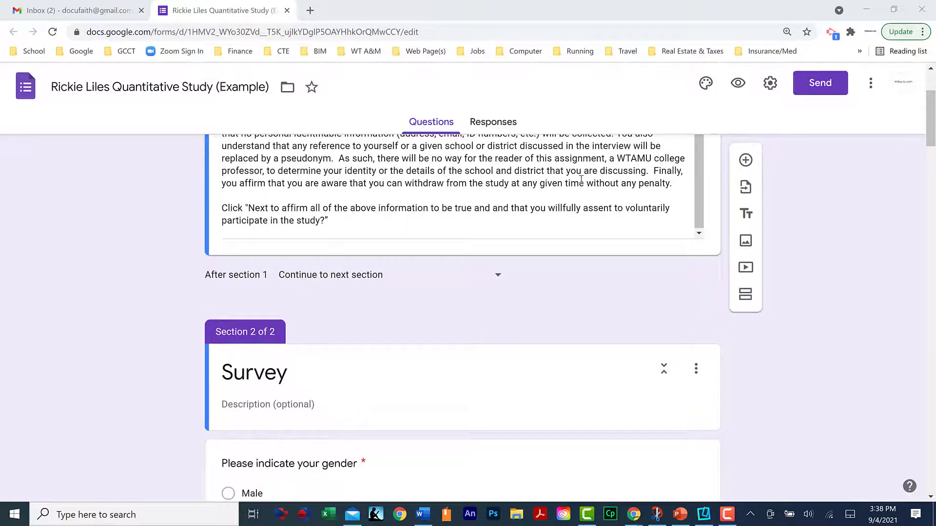
{"action": "scroll", "coordinate": [705, 90], "scroll_direction": "up", "scroll_amount": 3}
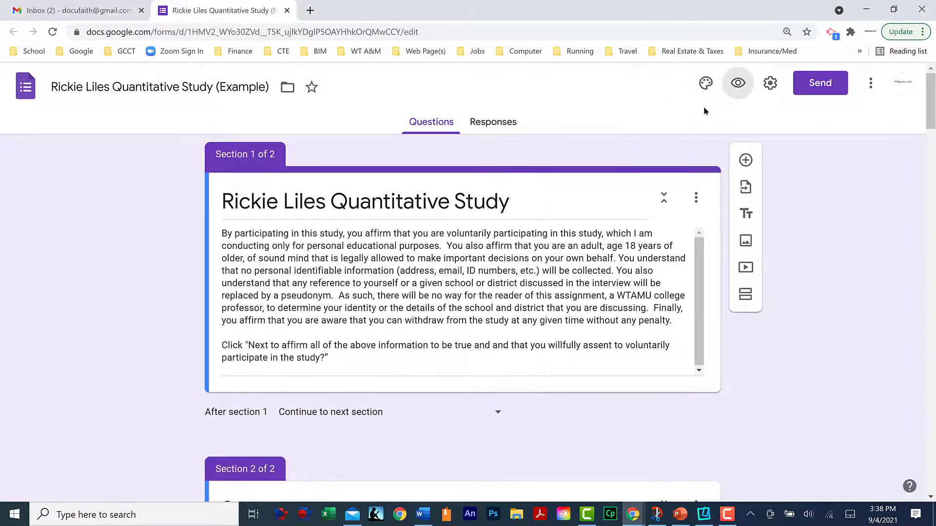
Limit the example form to 1 response per respondent and save the settings.
{"action": "left_click", "coordinate": [770, 83]}
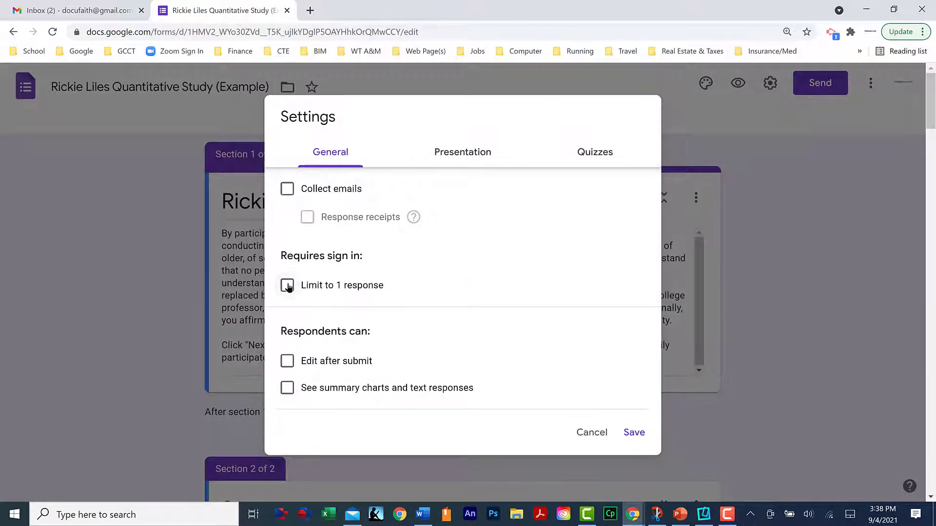
{"action": "left_click", "coordinate": [287, 285]}
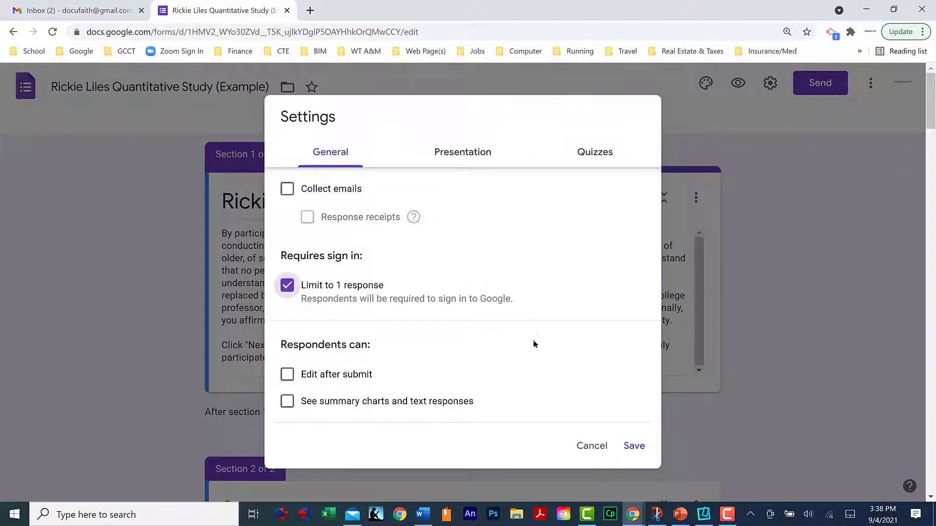
{"action": "left_click", "coordinate": [634, 446]}
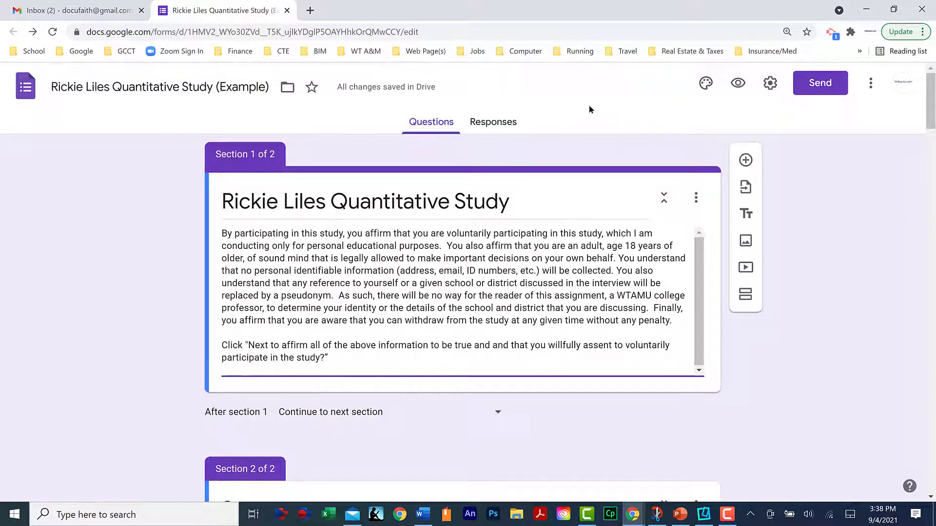
Check the form's link sharing option, and send the form by email to two recipients' addresses with the default subject and message.
{"action": "left_click", "coordinate": [820, 85]}
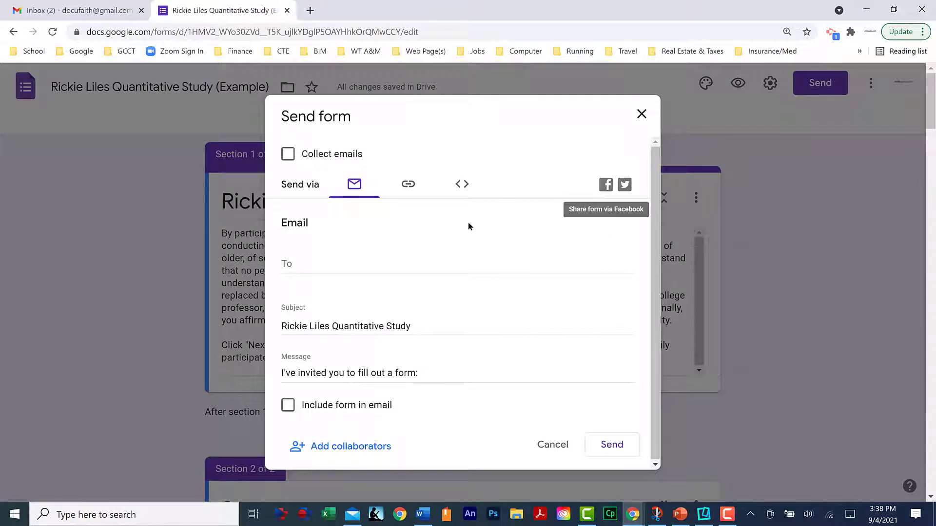
{"action": "left_click", "coordinate": [409, 185]}
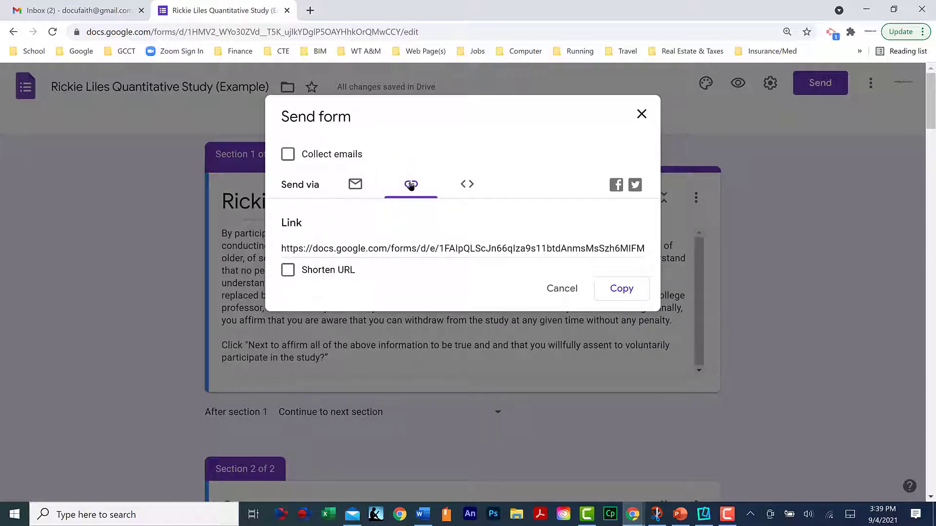
{"action": "left_click", "coordinate": [355, 185]}
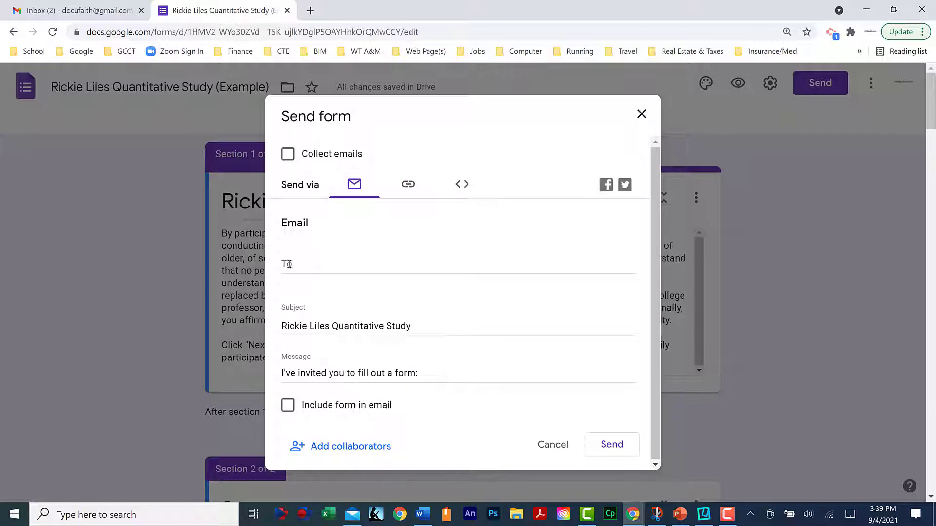
{"action": "left_click", "coordinate": [299, 266]}
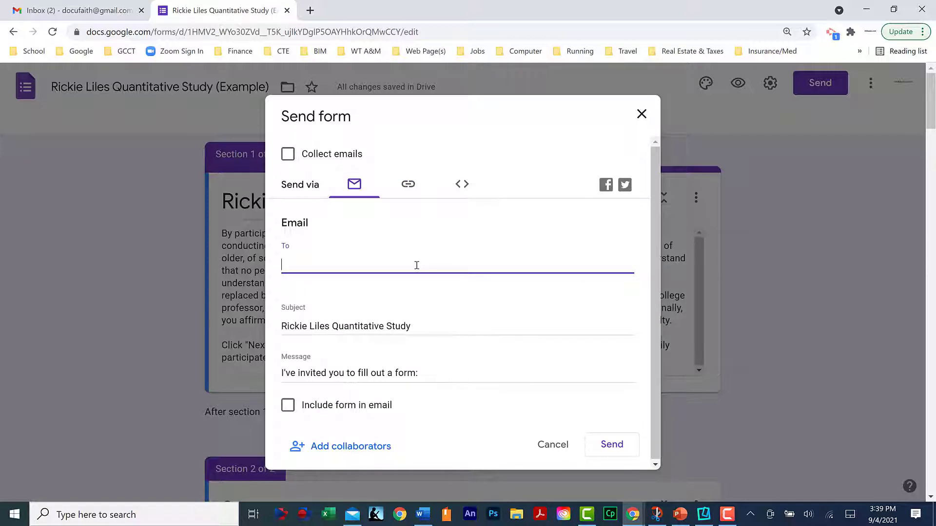
{"action": "type", "text": "docu"}
{"action": "key", "text": "Return"}
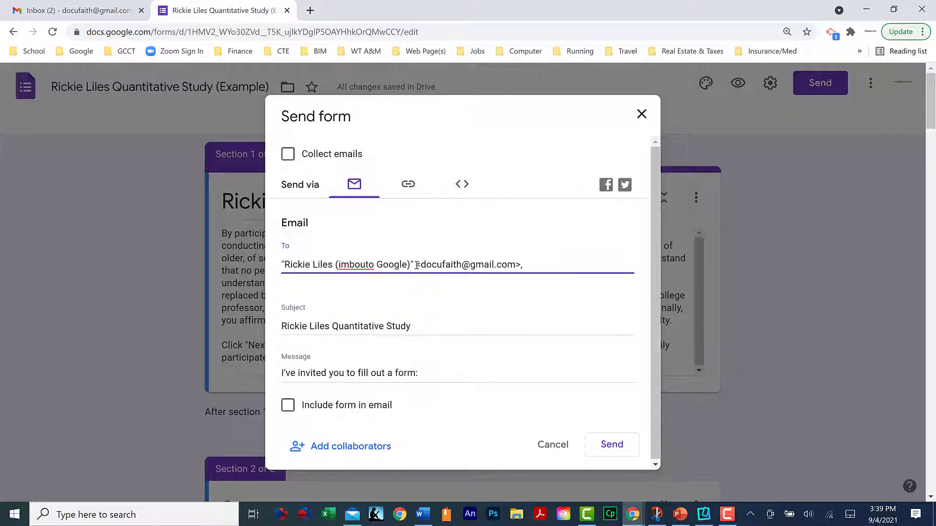
{"action": "type", "text": "dry"}
{"action": "key", "text": "Return"}
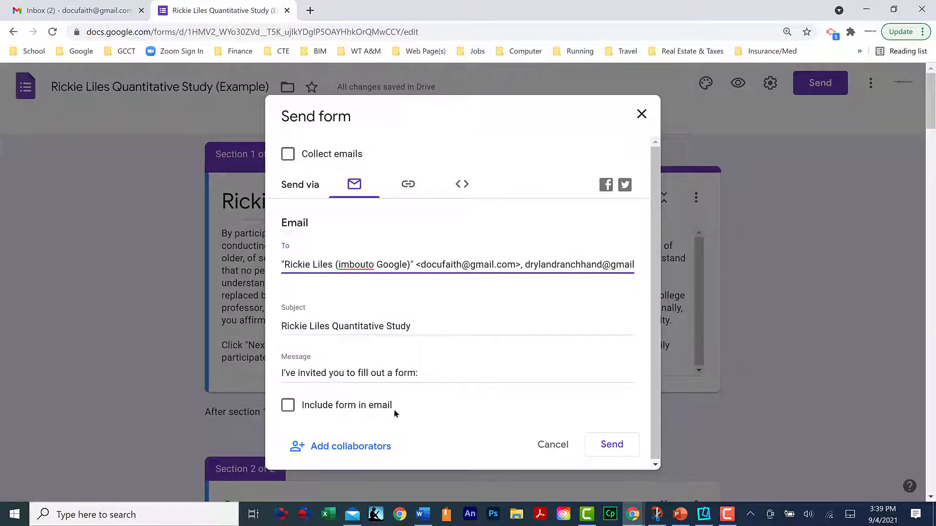
{"action": "left_click", "coordinate": [609, 447]}
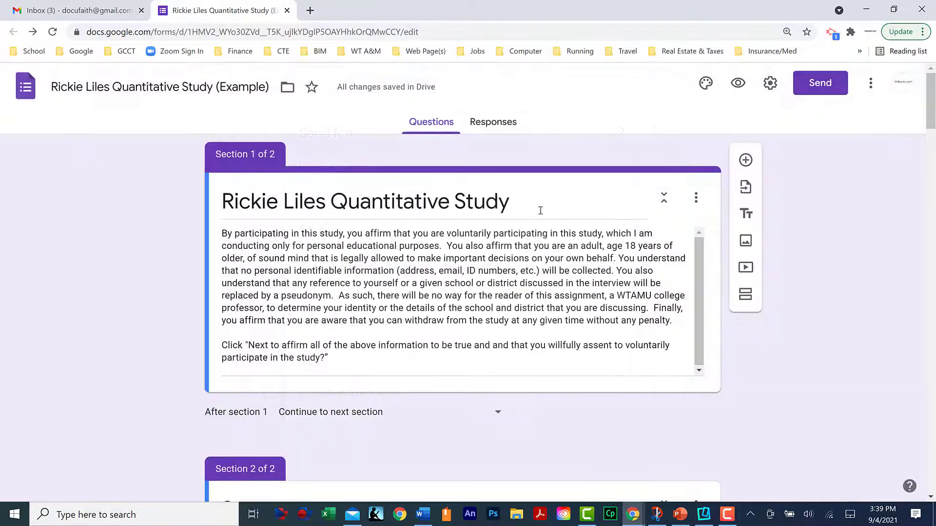
Switch to Gmail, open the new survey invitation, and start filling out the form past the consent page.
{"action": "left_click", "coordinate": [88, 11]}
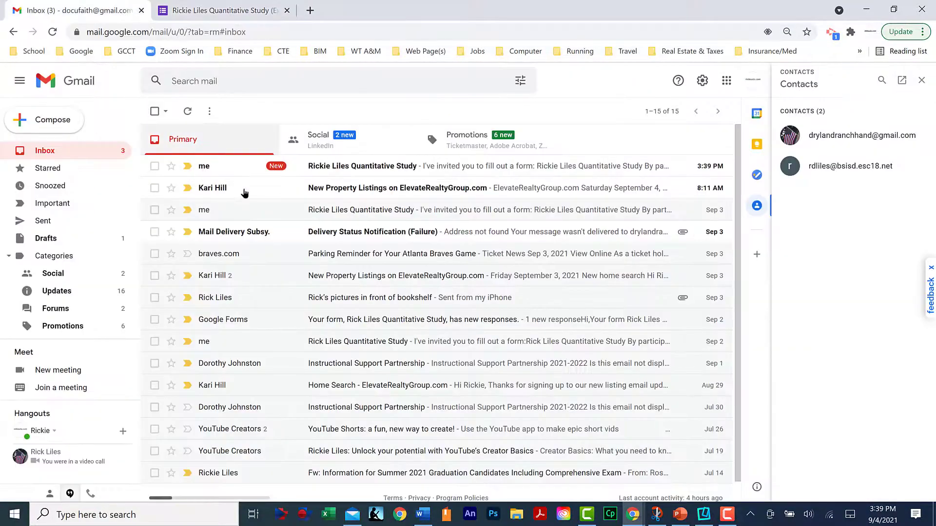
{"action": "left_click", "coordinate": [368, 167]}
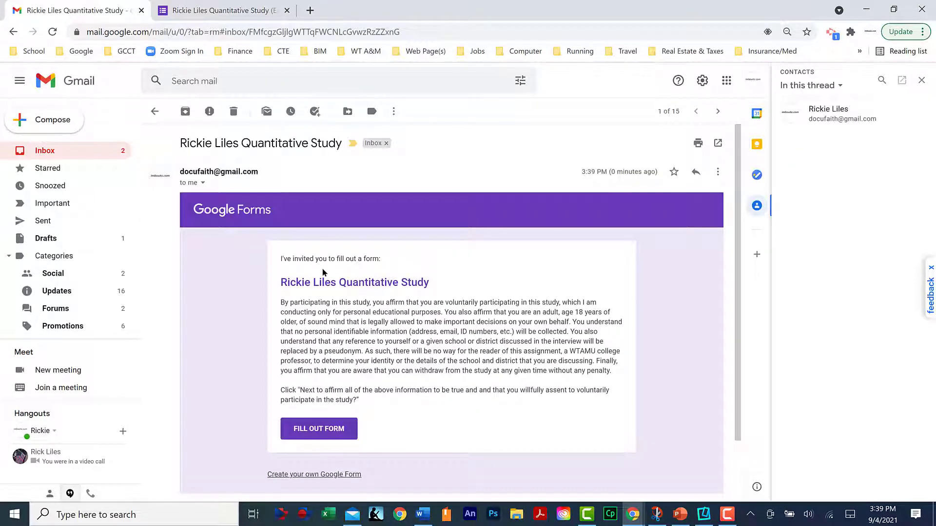
{"action": "left_click", "coordinate": [321, 429]}
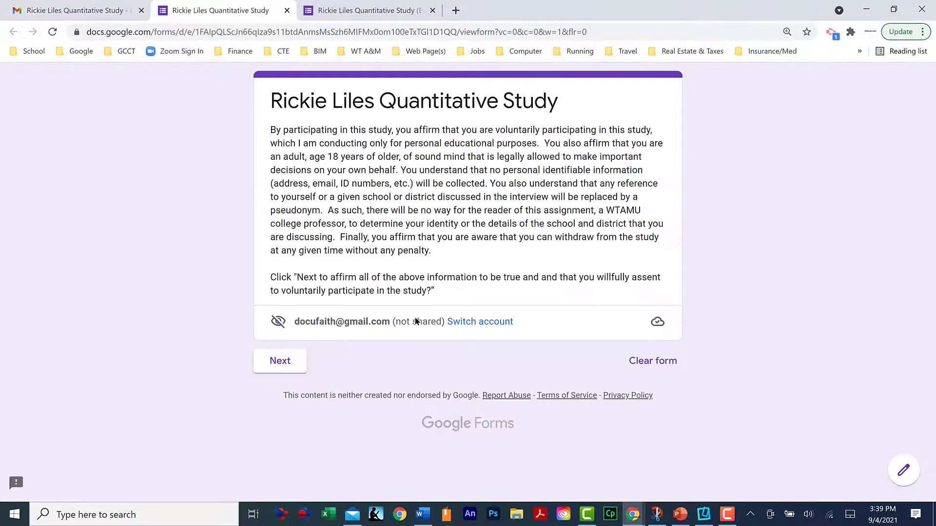
{"action": "left_click", "coordinate": [286, 365]}
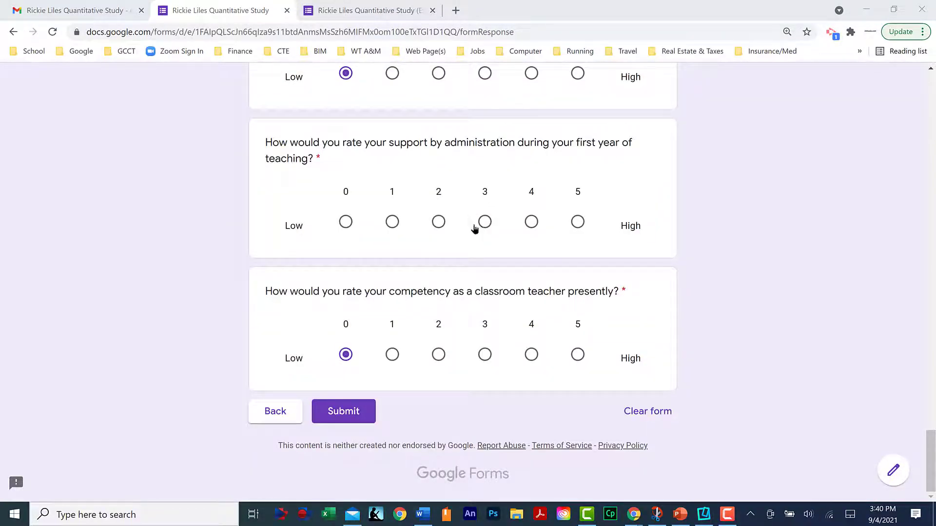
Answer the required question on first-year administration support with a rating of 1, and submit the survey response.
{"action": "left_click", "coordinate": [349, 413]}
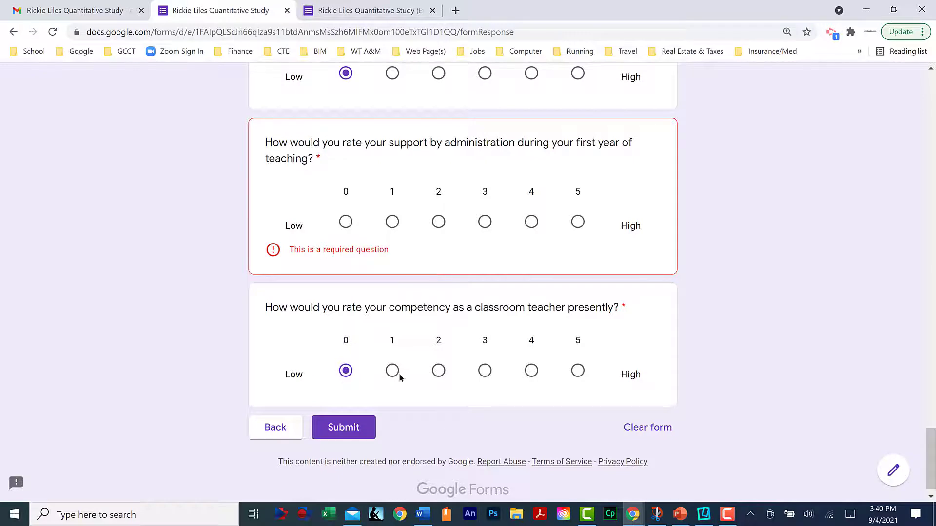
{"action": "left_click", "coordinate": [392, 223]}
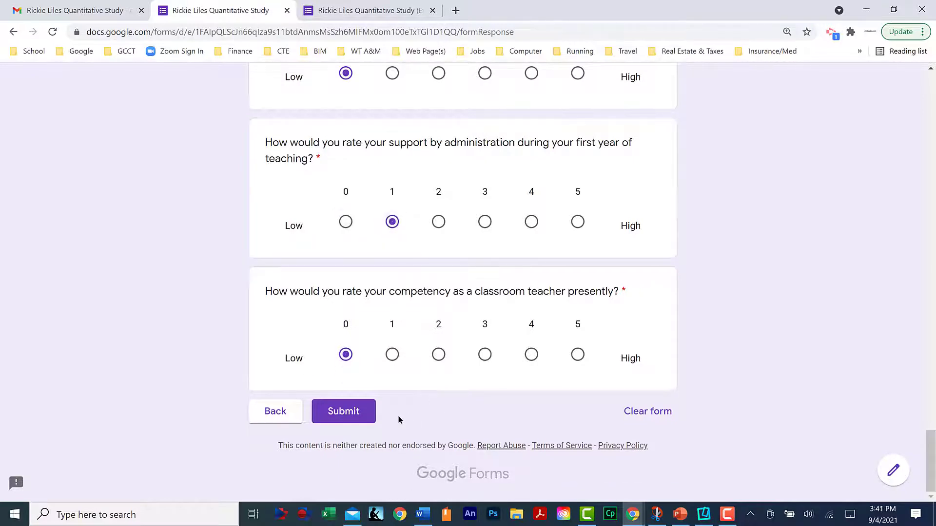
{"action": "left_click", "coordinate": [349, 412]}
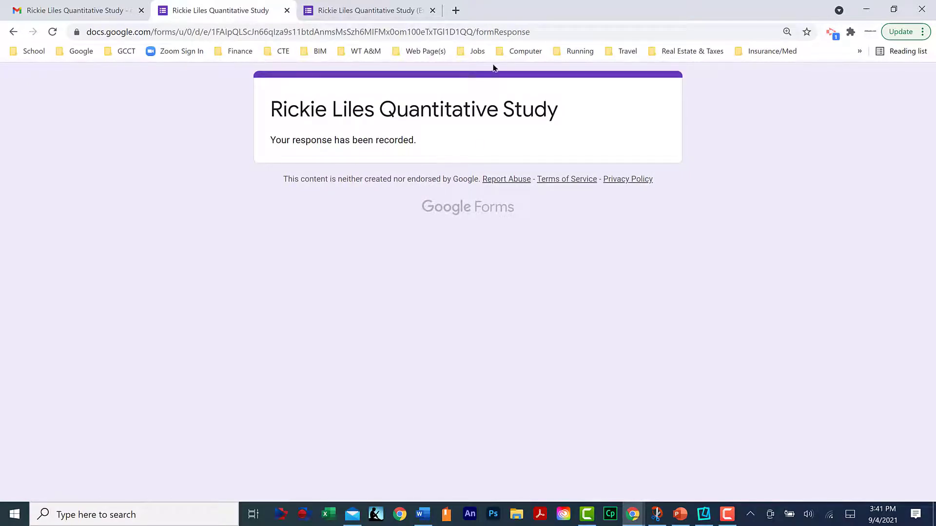
Return to the Gmail invitation and try to fill out the survey a second time to test the one-response limit.
{"action": "left_click", "coordinate": [82, 10]}
{"action": "left_click", "coordinate": [367, 164]}
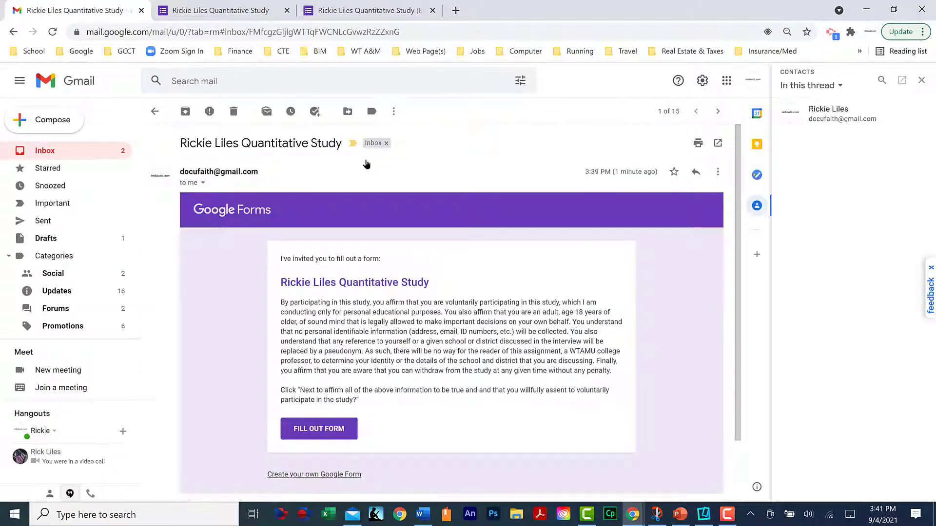
{"action": "left_click", "coordinate": [344, 431]}
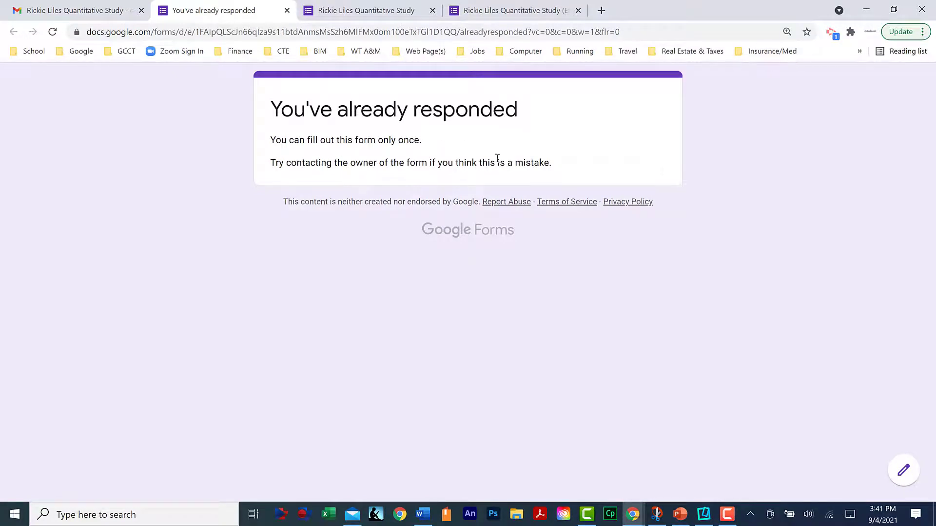
Go back to the example form's editor, check its general response settings, and close them without saving.
{"action": "left_click", "coordinate": [349, 10]}
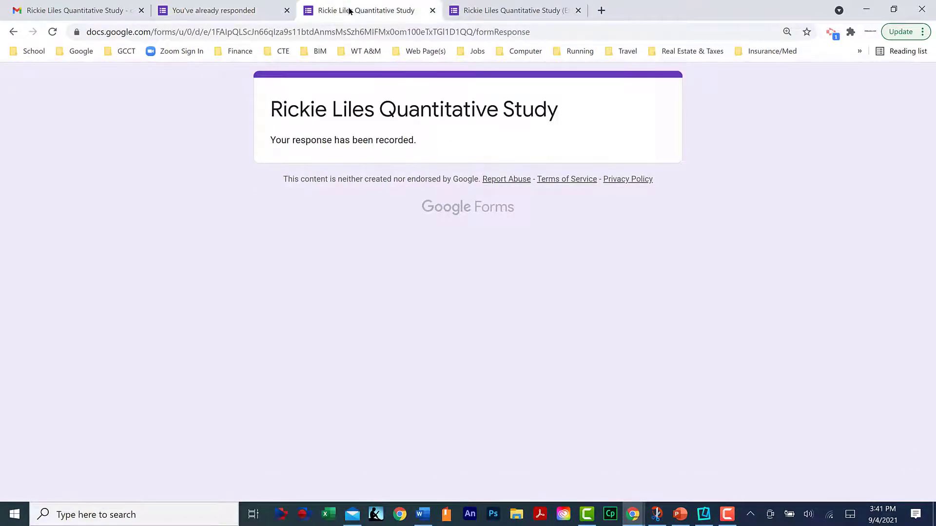
{"action": "left_click", "coordinate": [514, 10]}
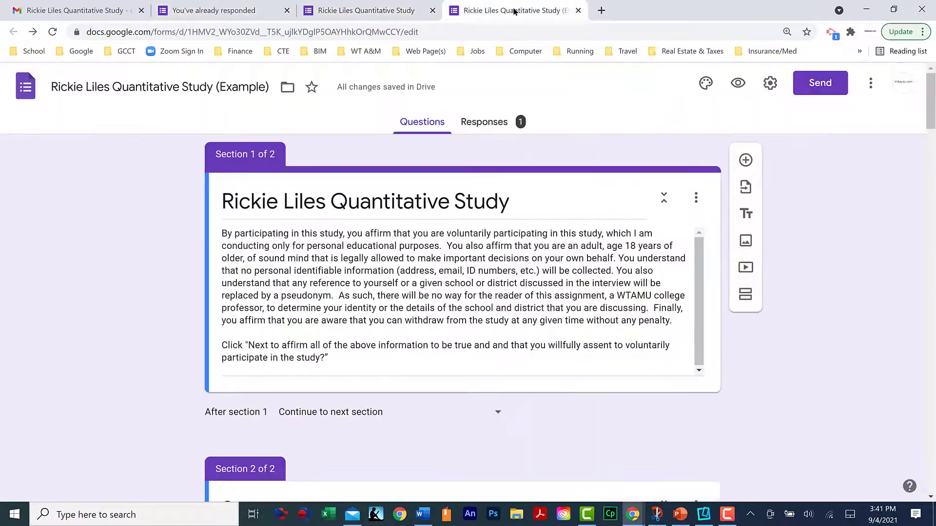
{"action": "left_click", "coordinate": [770, 83]}
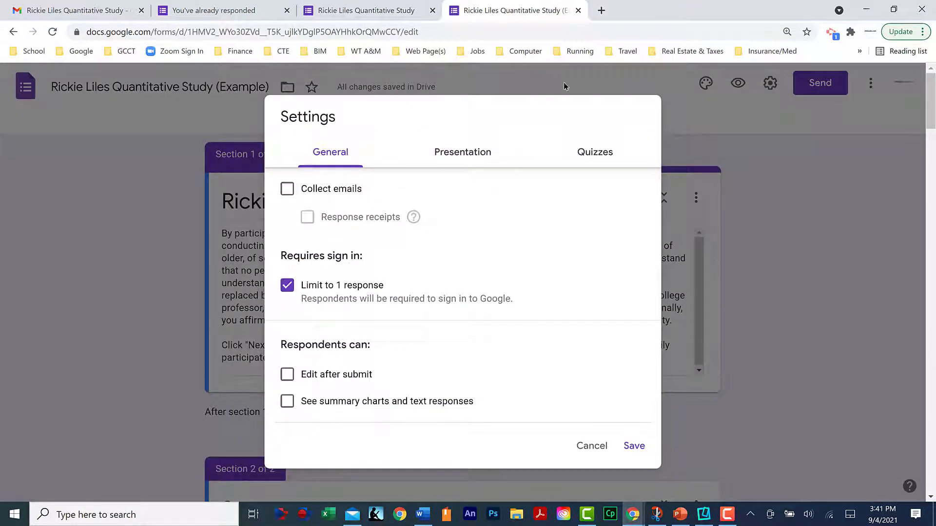
{"action": "left_click", "coordinate": [591, 445]}
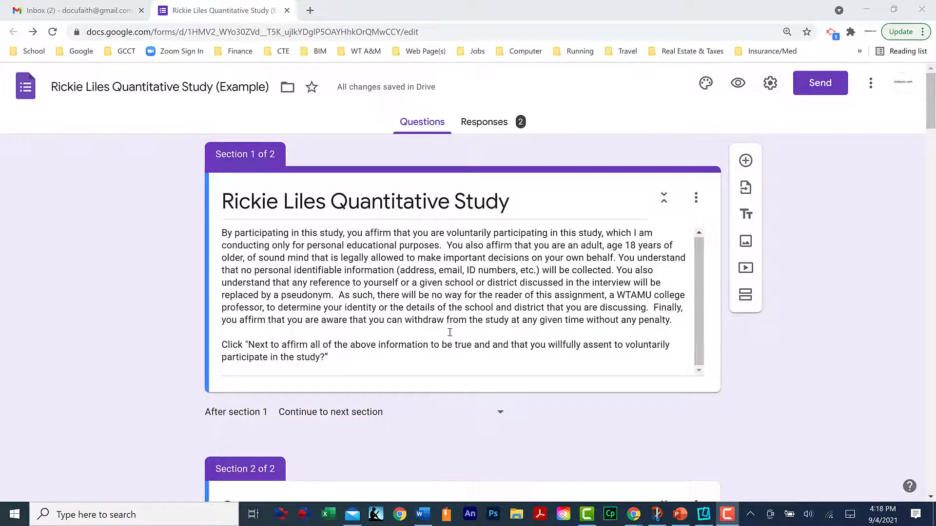
{"action": "scroll", "coordinate": [439, 280], "scroll_direction": "down", "scroll_amount": 1}
{"action": "scroll", "coordinate": [454, 281], "scroll_direction": "up", "scroll_amount": 1}
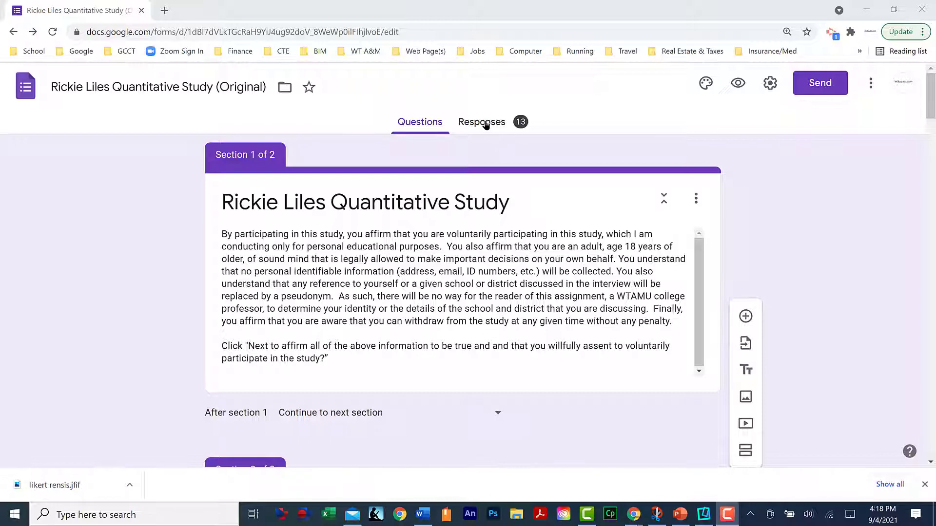
Examine the original form's responses by question and individually, including the print and delete options for a single response.
{"action": "left_click", "coordinate": [486, 125]}
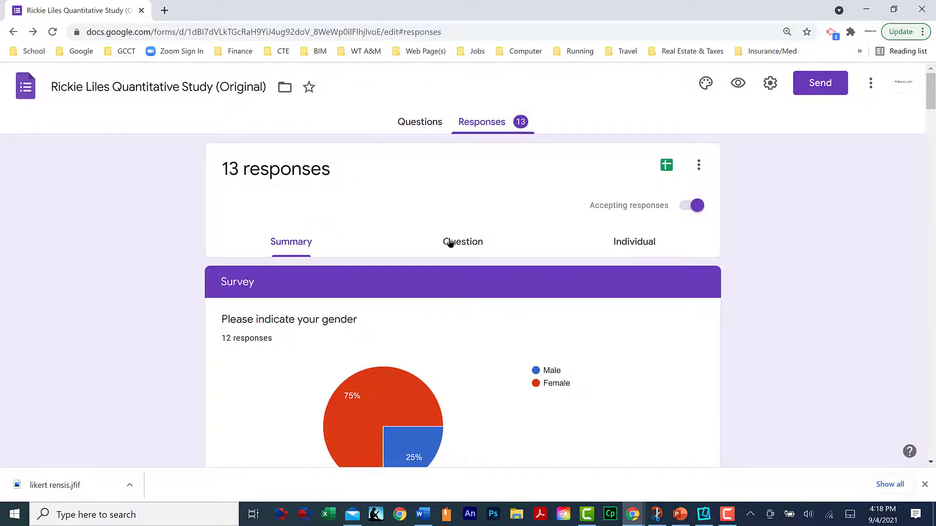
{"action": "left_click", "coordinate": [455, 244]}
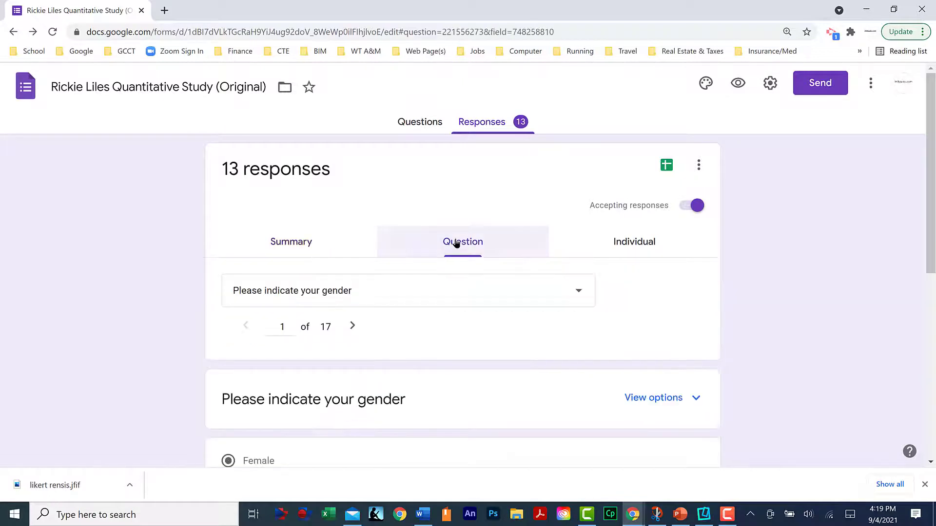
{"action": "left_click", "coordinate": [634, 245]}
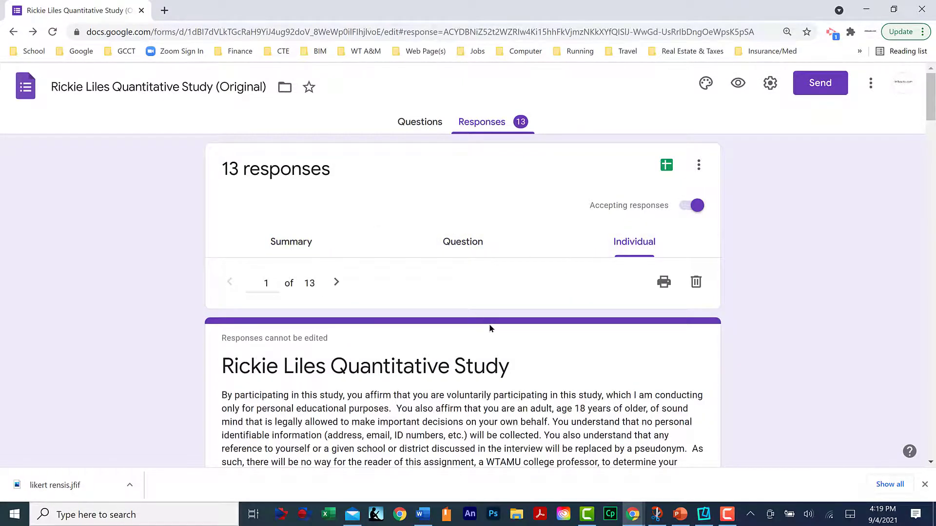
{"action": "scroll", "coordinate": [491, 325], "scroll_direction": "down", "scroll_amount": 1}
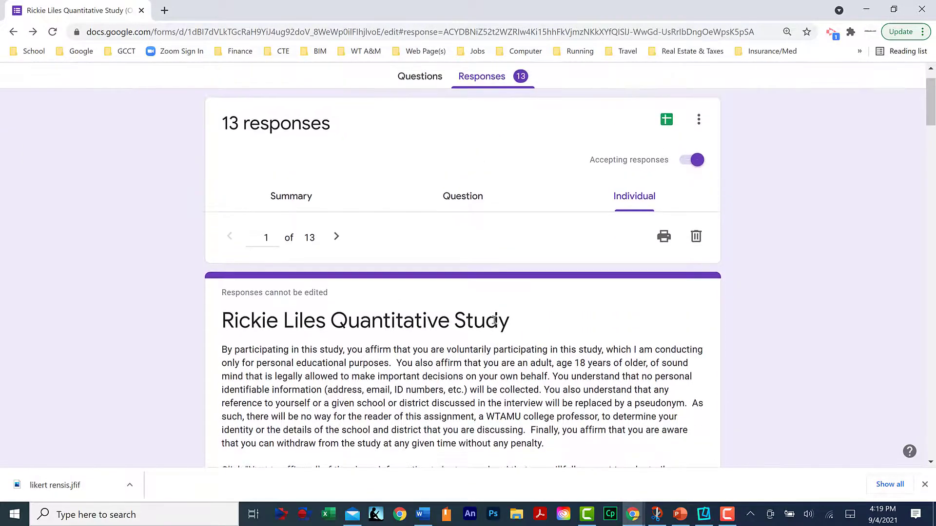
{"action": "scroll", "coordinate": [495, 319], "scroll_direction": "up", "scroll_amount": 1}
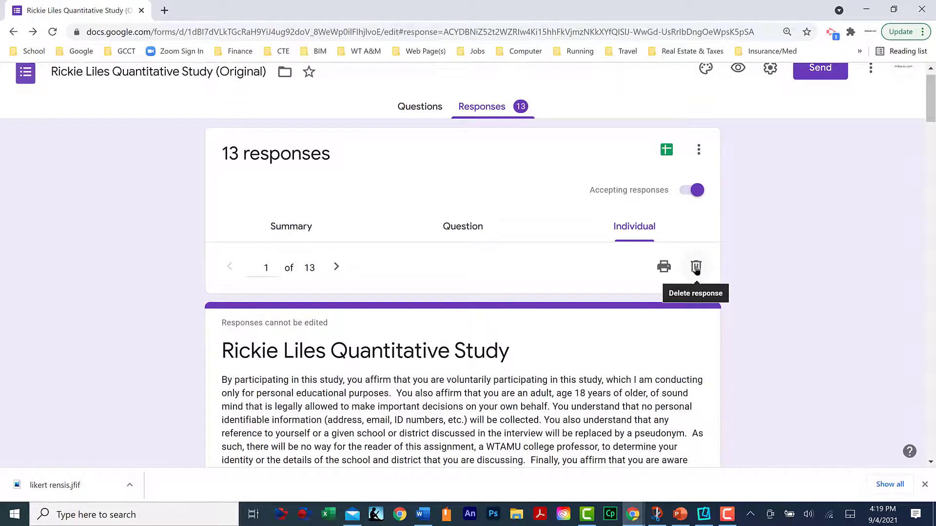
Review the original form's response summary charts from gender and certification path through the student teaching questions.
{"action": "left_click", "coordinate": [291, 227]}
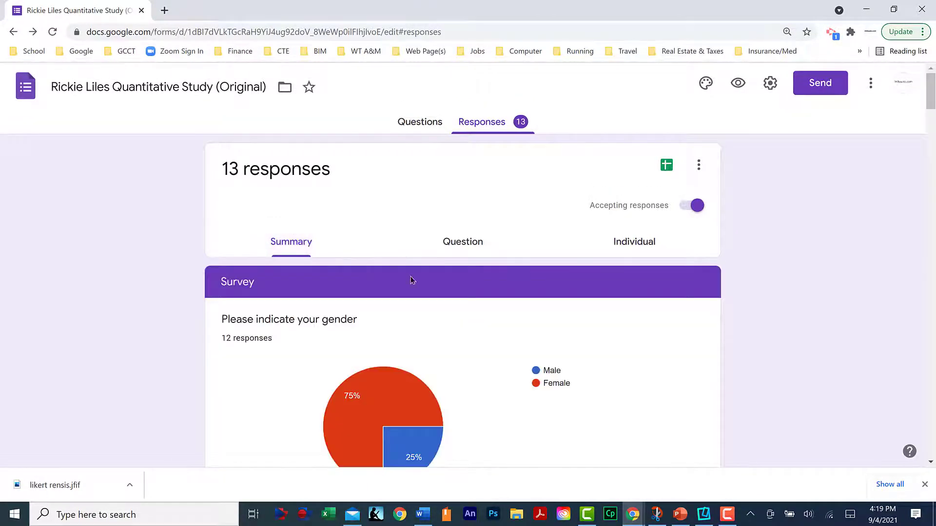
{"action": "scroll", "coordinate": [479, 341], "scroll_direction": "down", "scroll_amount": 3}
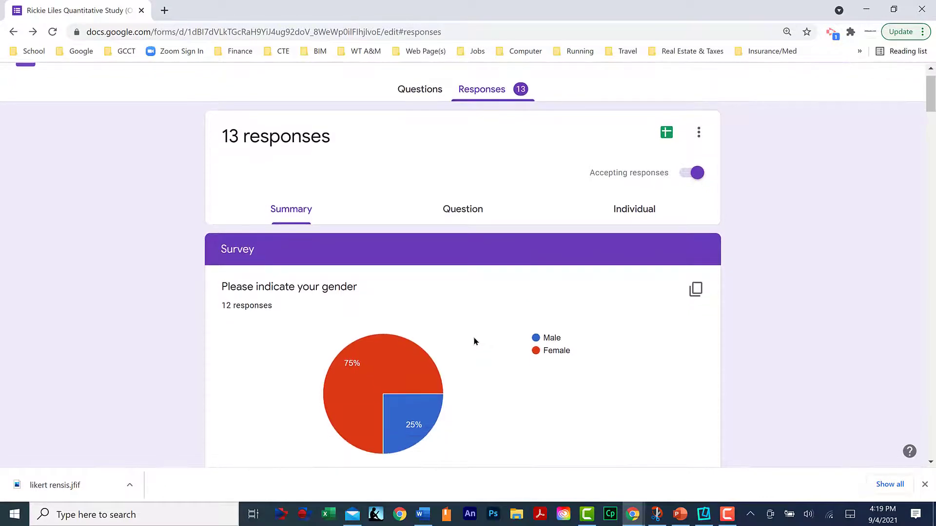
{"action": "mouse_move", "coordinate": [385, 252]}
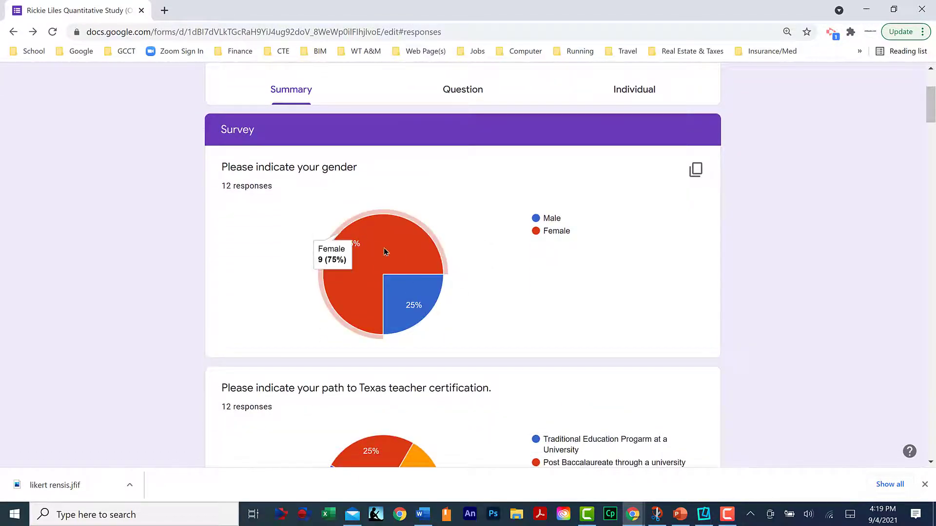
{"action": "scroll", "coordinate": [520, 273], "scroll_direction": "down", "scroll_amount": 2}
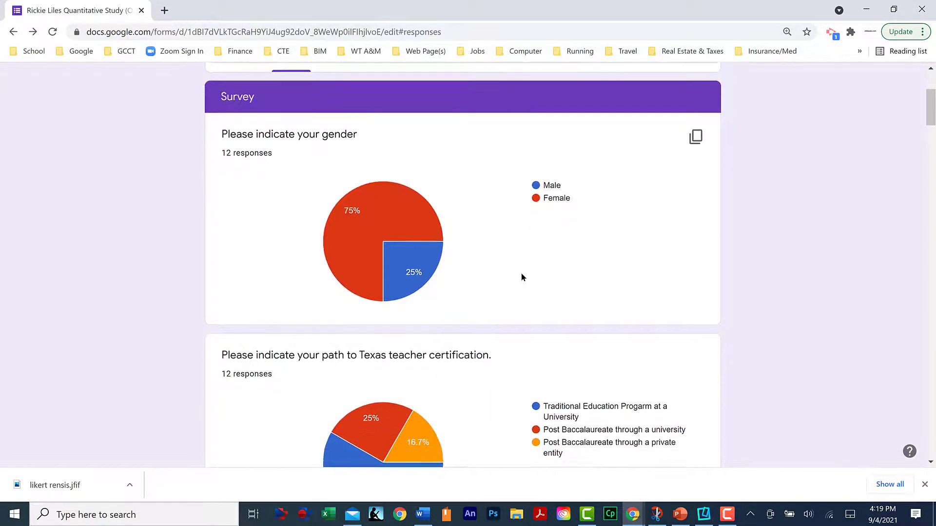
{"action": "scroll", "coordinate": [516, 285], "scroll_direction": "down", "scroll_amount": 5}
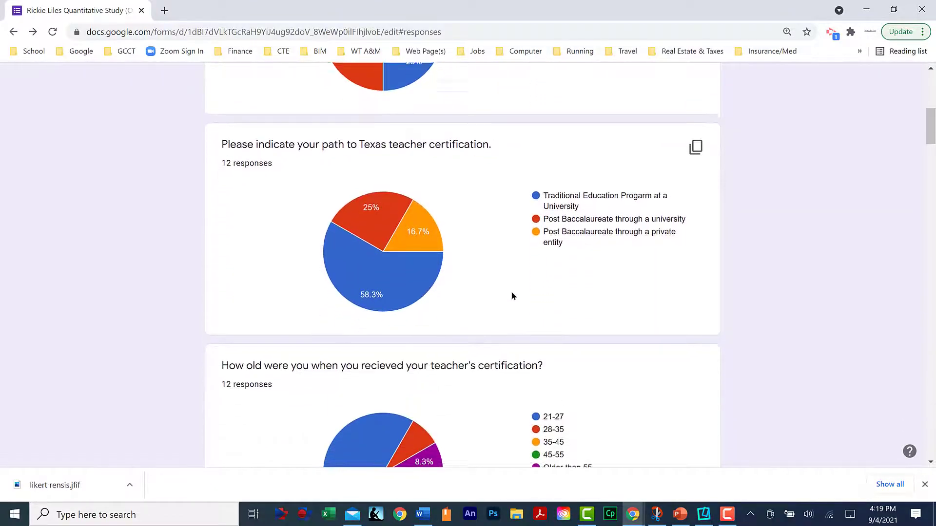
{"action": "scroll", "coordinate": [511, 296], "scroll_direction": "down", "scroll_amount": 8}
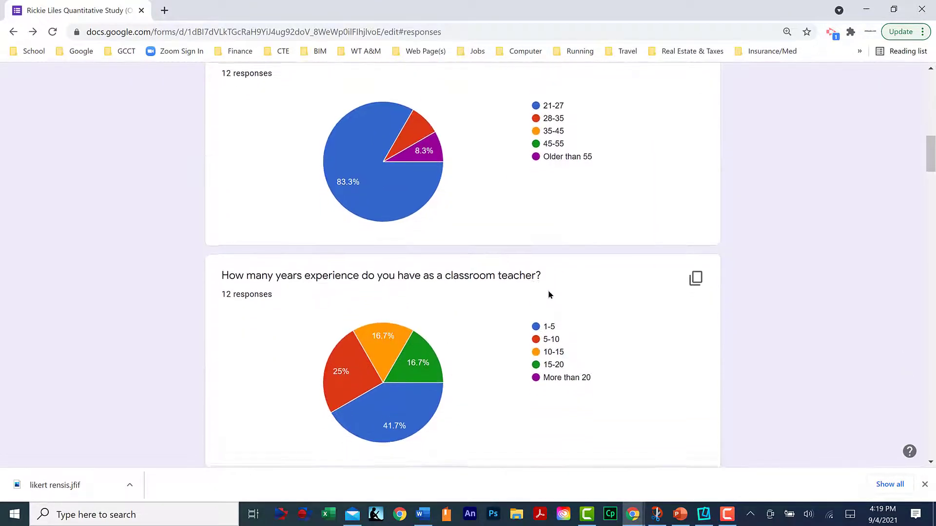
{"action": "scroll", "coordinate": [548, 294], "scroll_direction": "down", "scroll_amount": 6}
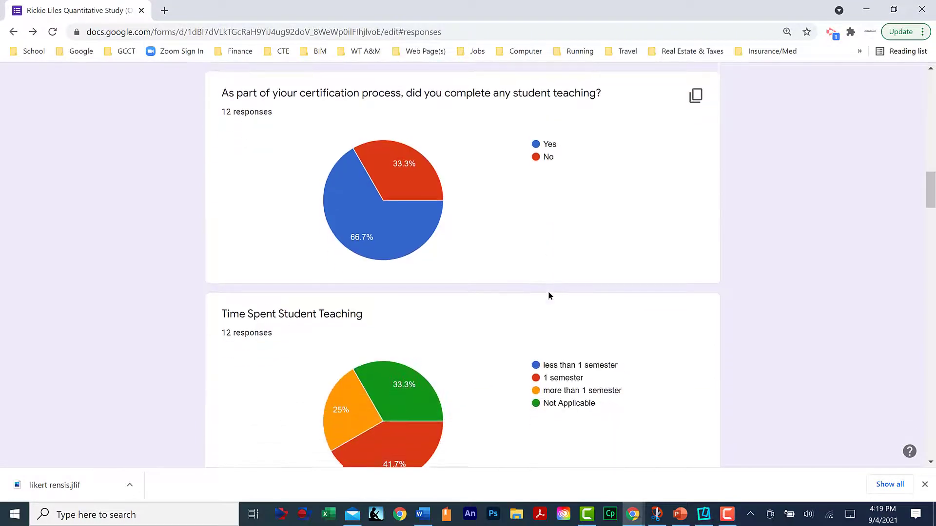
{"action": "scroll", "coordinate": [524, 305], "scroll_direction": "down", "scroll_amount": 4}
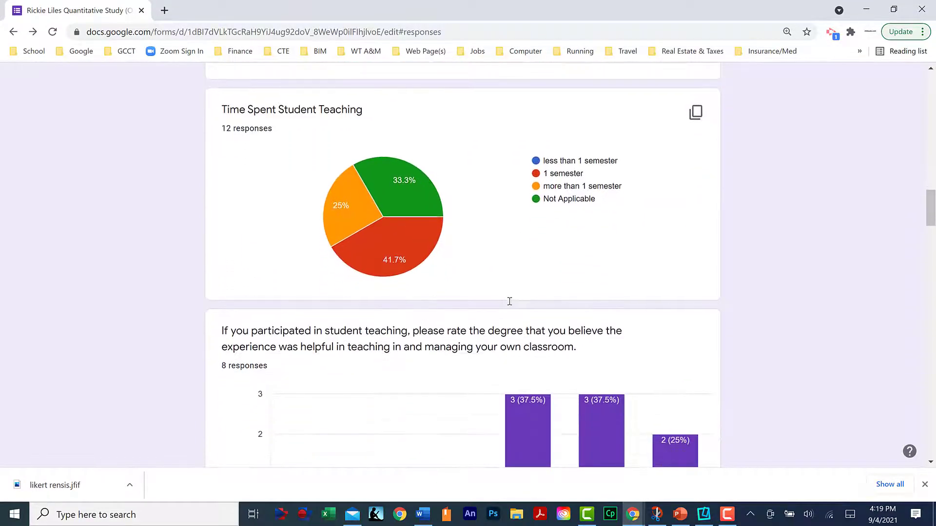
{"action": "scroll", "coordinate": [452, 302], "scroll_direction": "down", "scroll_amount": 1}
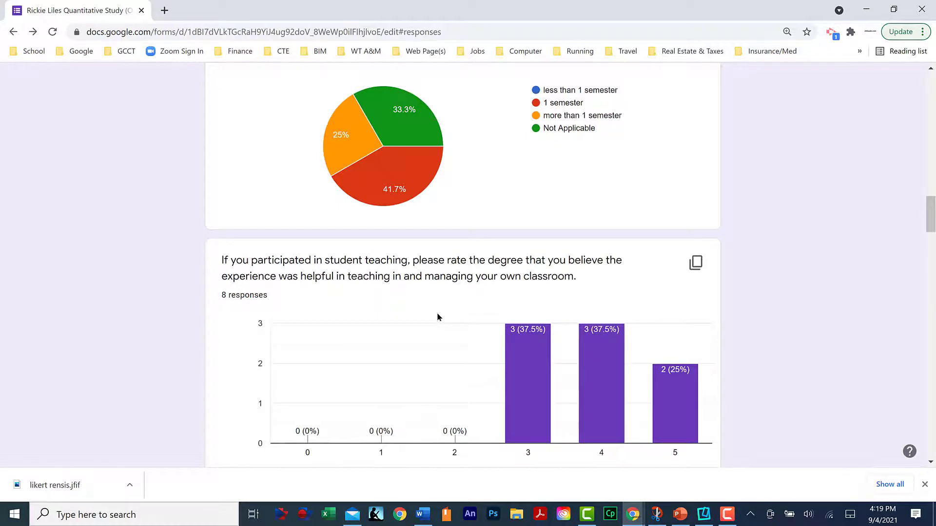
{"action": "scroll", "coordinate": [440, 306], "scroll_direction": "down", "scroll_amount": 3}
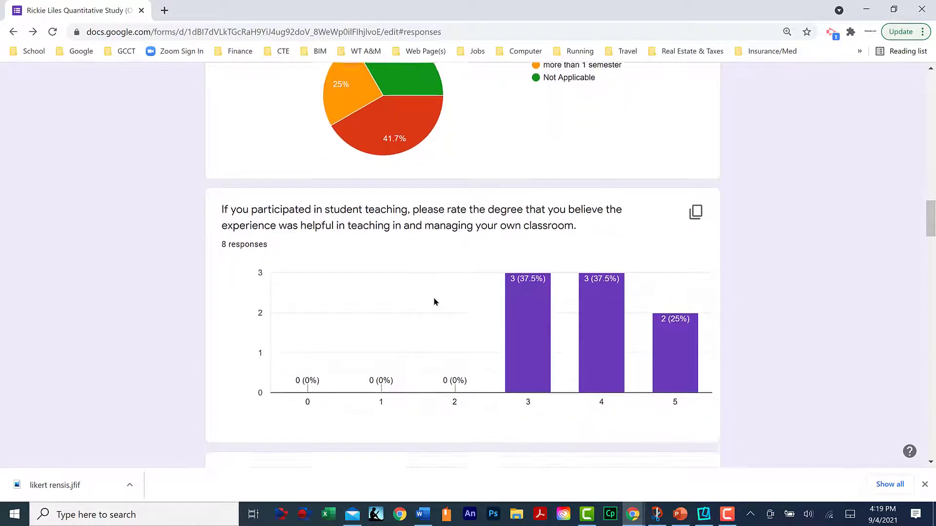
{"action": "scroll", "coordinate": [433, 307], "scroll_direction": "down", "scroll_amount": 2}
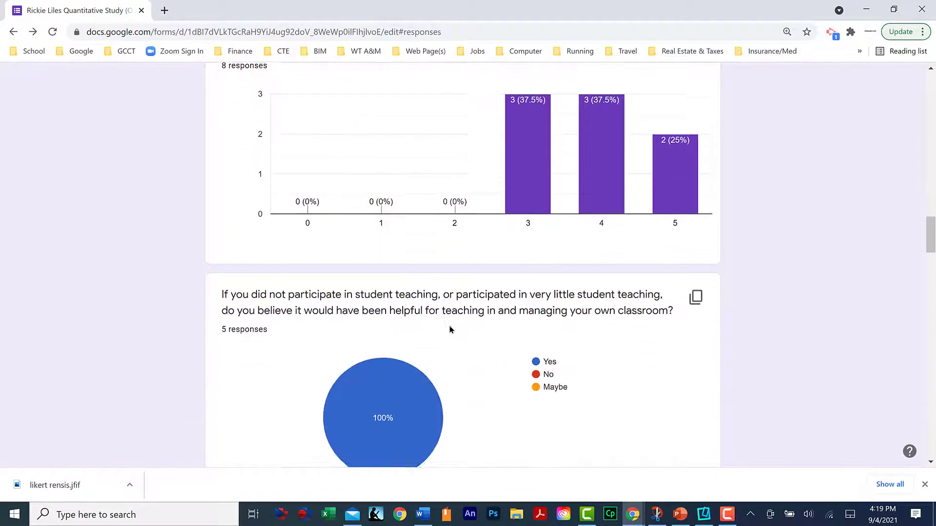
Open the original form's linked responses spreadsheet in Google Sheets from the response summary.
{"action": "scroll", "coordinate": [473, 323], "scroll_direction": "up", "scroll_amount": 2}
{"action": "scroll", "coordinate": [475, 312], "scroll_direction": "up", "scroll_amount": 3}
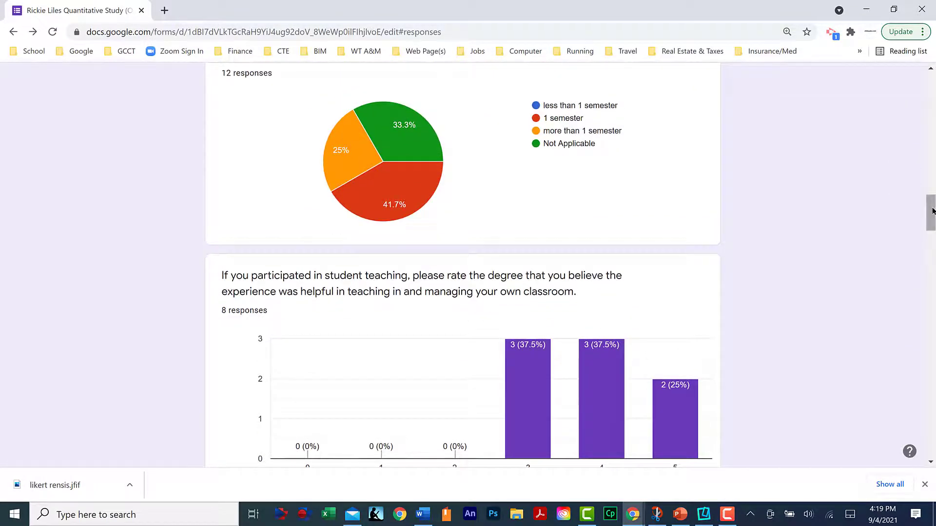
{"action": "left_click_drag", "start_coordinate": [933, 211], "coordinate": [932, 76]}
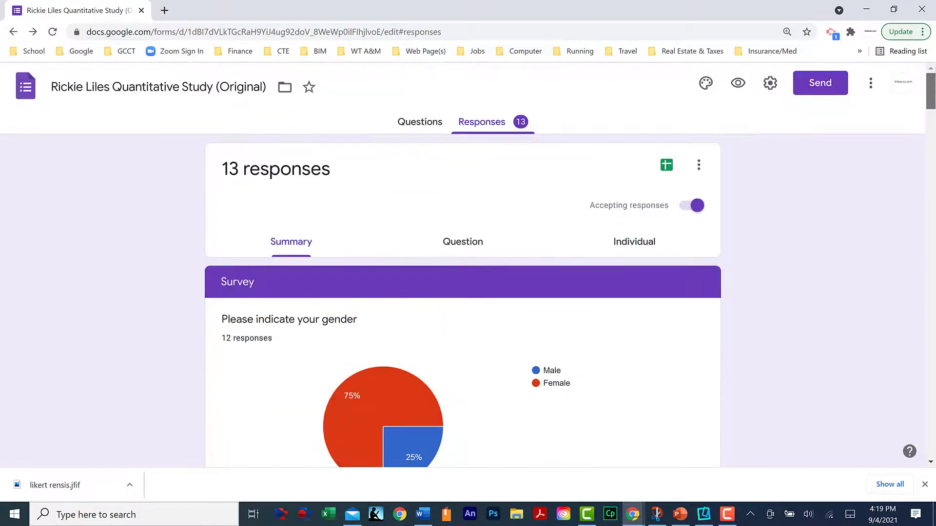
{"action": "left_click", "coordinate": [667, 166]}
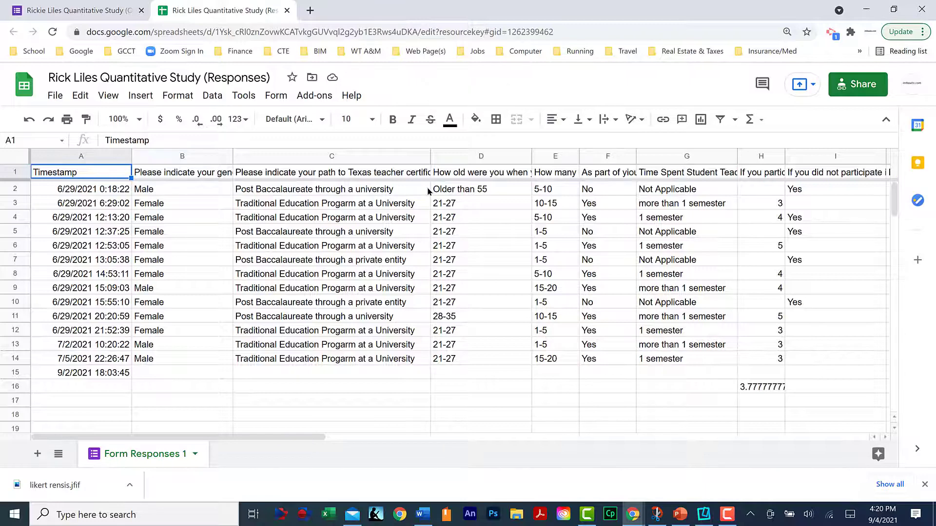
Search the web for the survey author's YouTube channel in a new browser tab, and open the channel.
{"action": "left_click", "coordinate": [310, 11]}
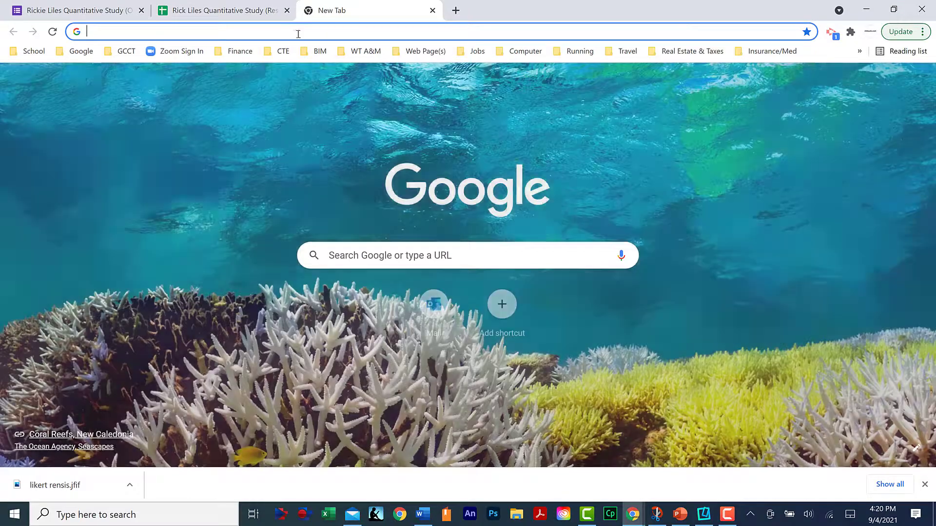
{"action": "left_click", "coordinate": [297, 32]}
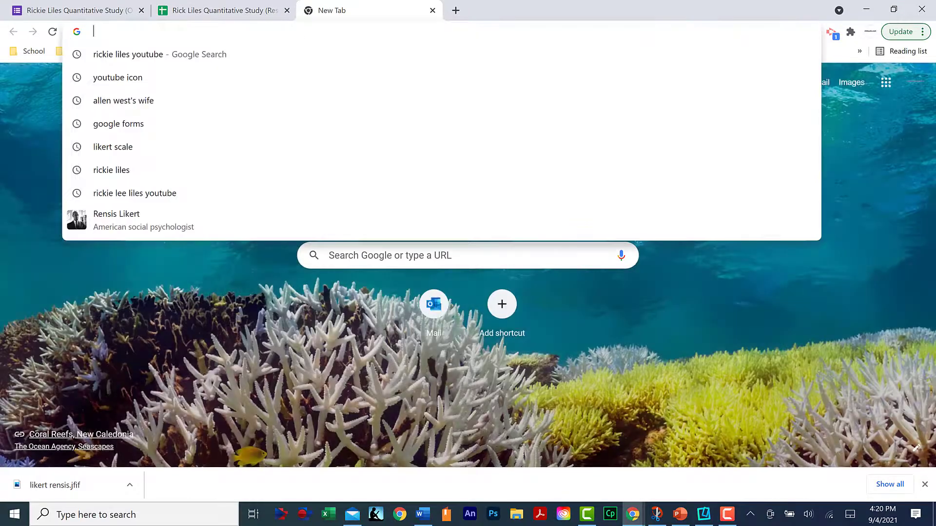
{"action": "type", "text": "ri"}
{"action": "key", "text": "Right"}
{"action": "key", "text": "Return"}
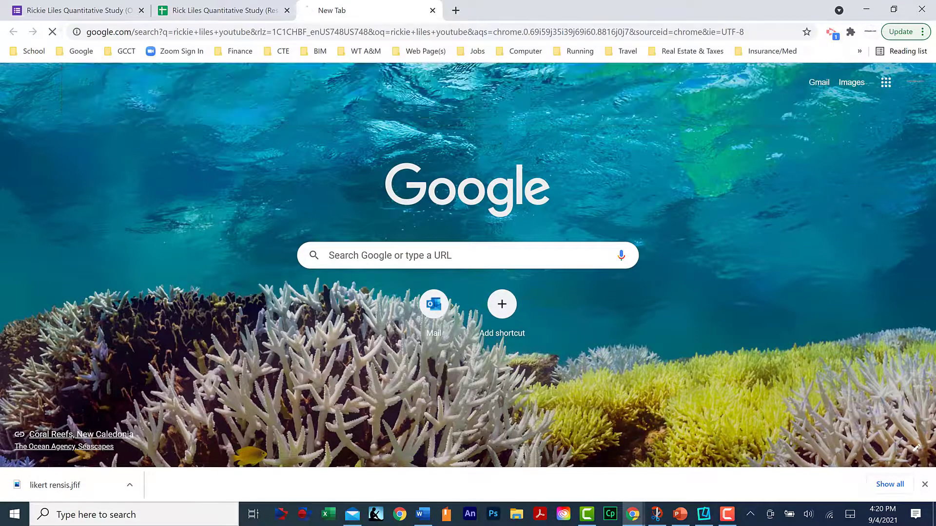
{"action": "left_click", "coordinate": [161, 199]}
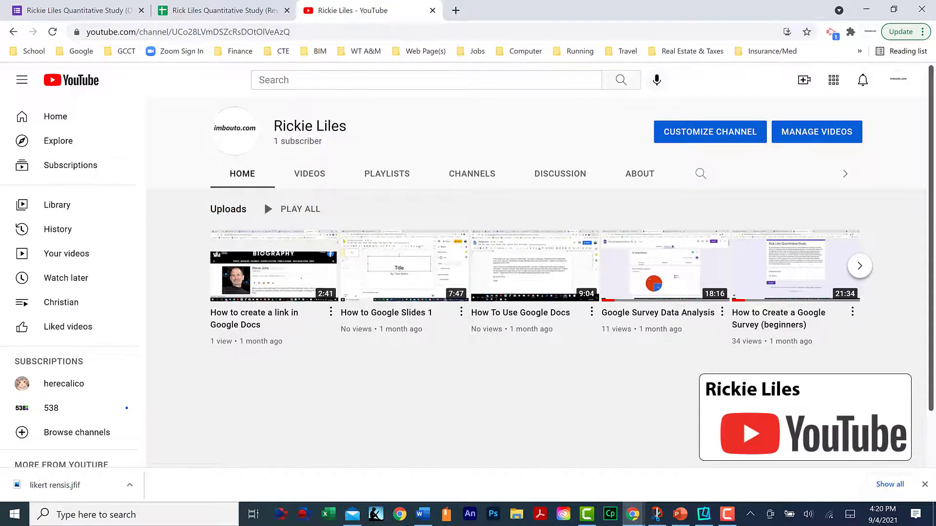
Open imbouto.com/google in another new browser tab and follow its How To YouTube Videos link.
{"action": "left_click", "coordinate": [456, 11]}
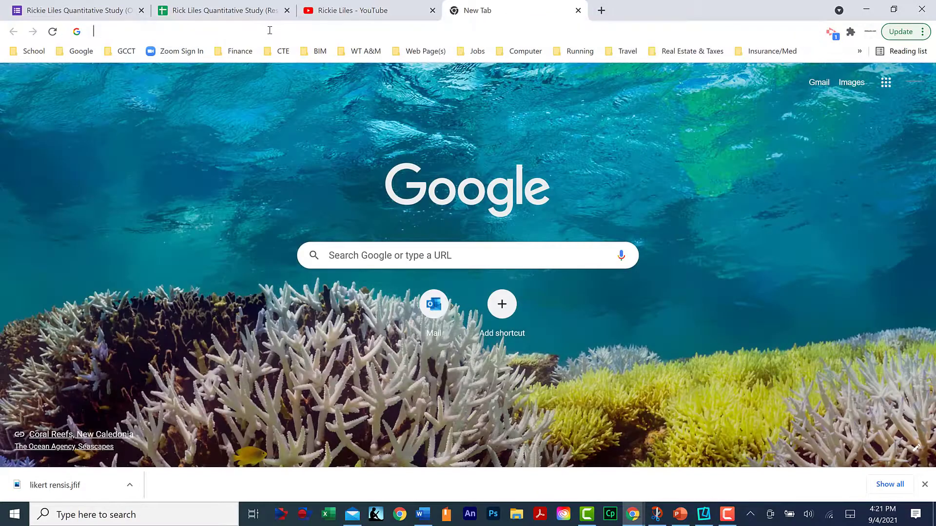
{"action": "left_click", "coordinate": [276, 27]}
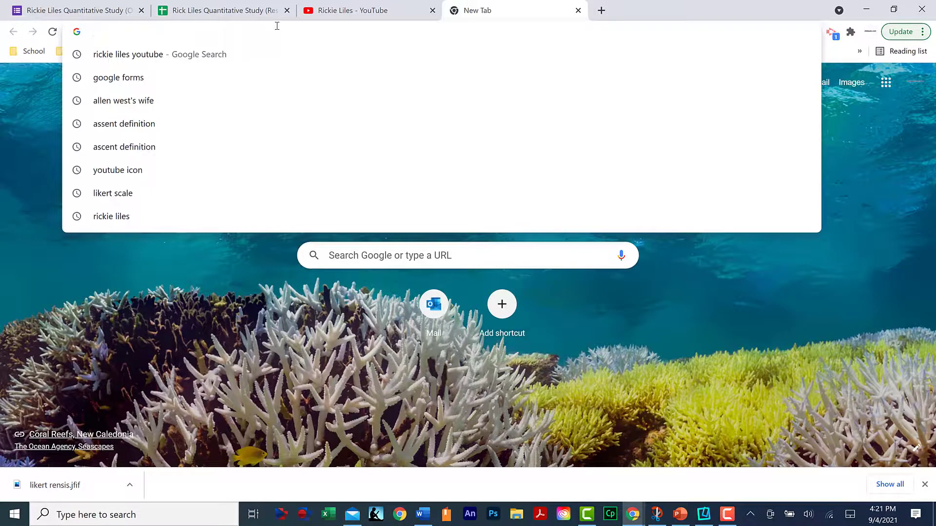
{"action": "type", "text": "imbouto.com/google"}
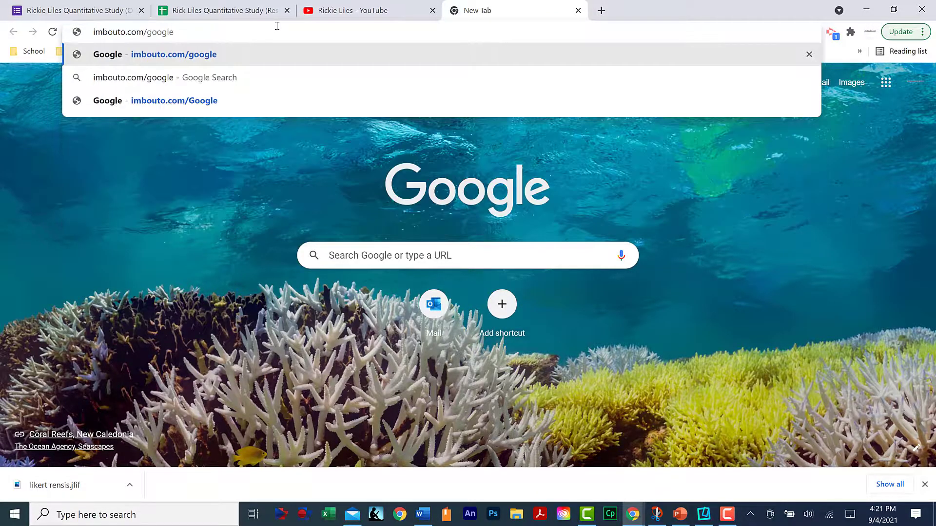
{"action": "key", "text": "Return"}
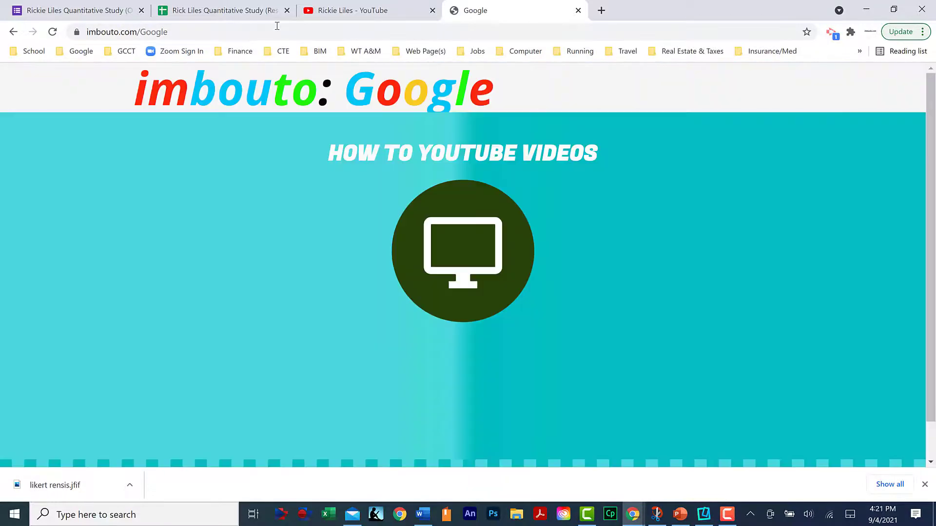
{"action": "left_click", "coordinate": [462, 238]}
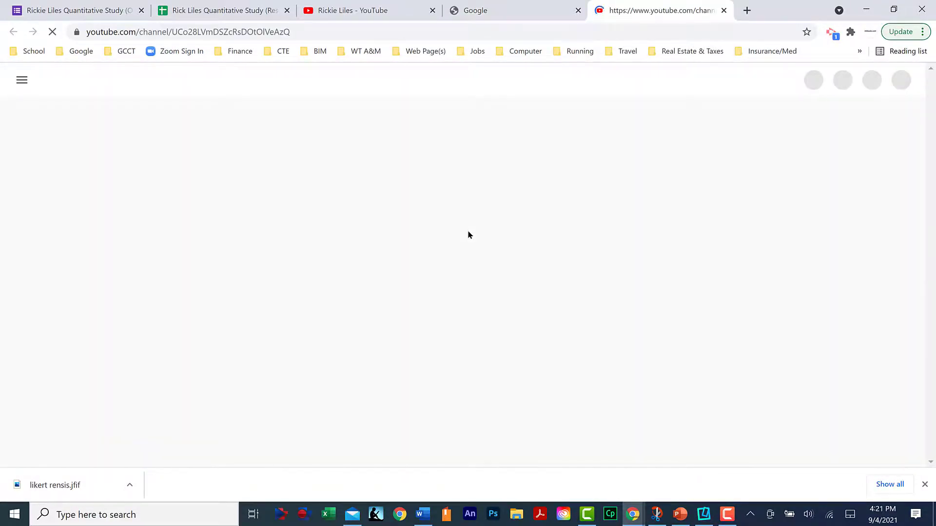